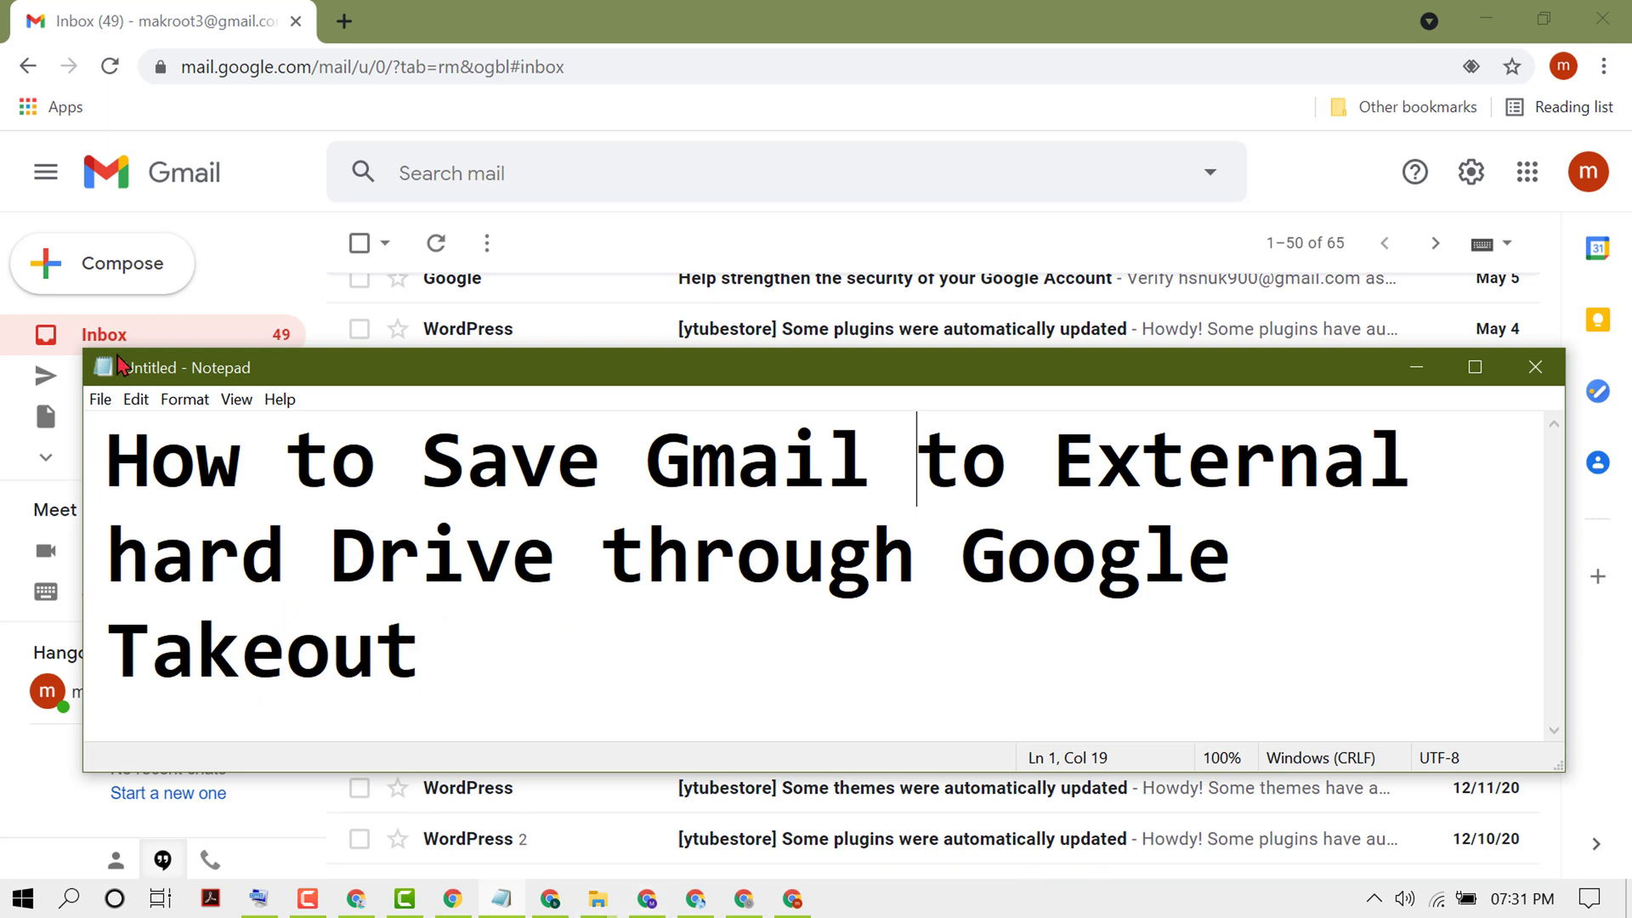
Open a new Chrome tab showing the Google start page.
{"action": "left_click", "coordinate": [345, 23]}
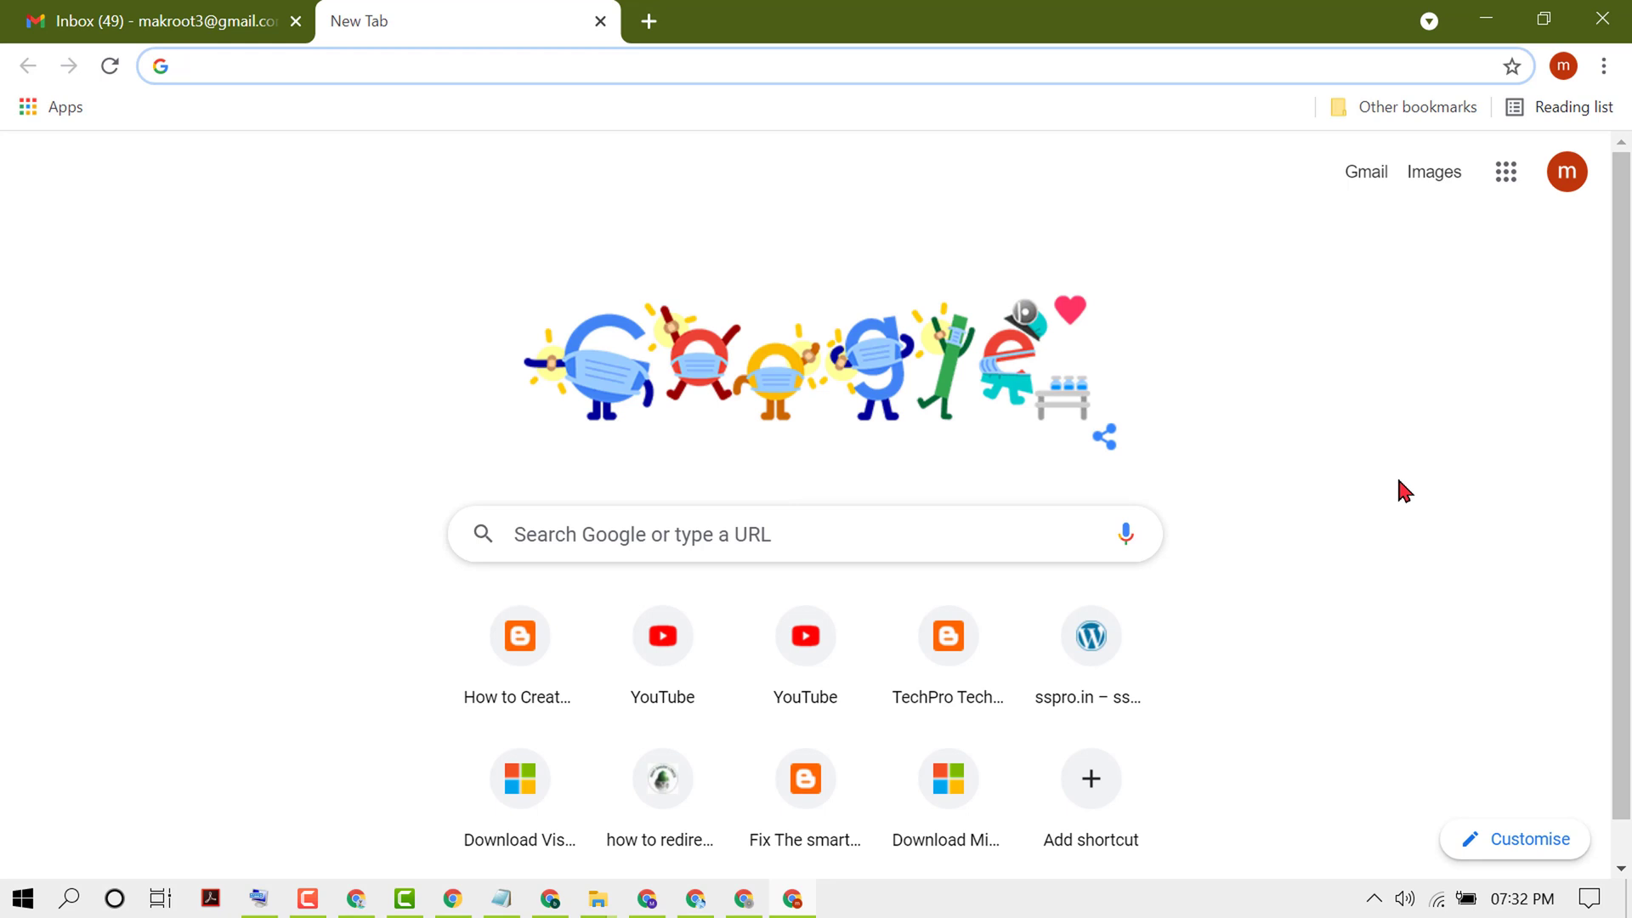
Search Google for 'google takeout'.
{"action": "type", "text": "google takeout"}
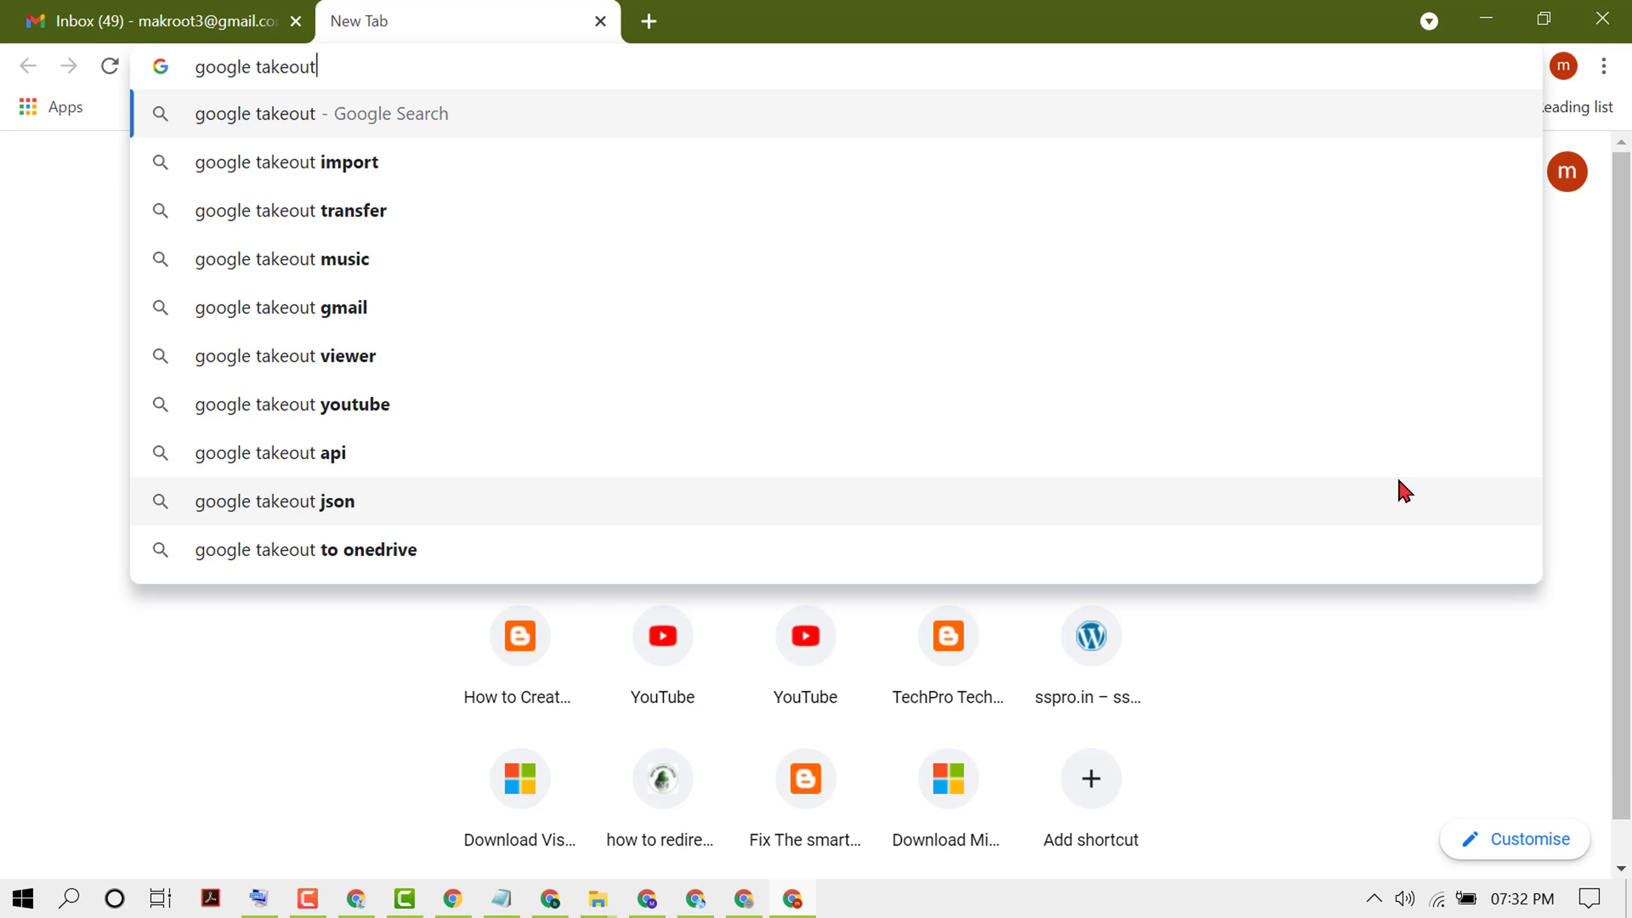
{"action": "key", "text": "Return"}
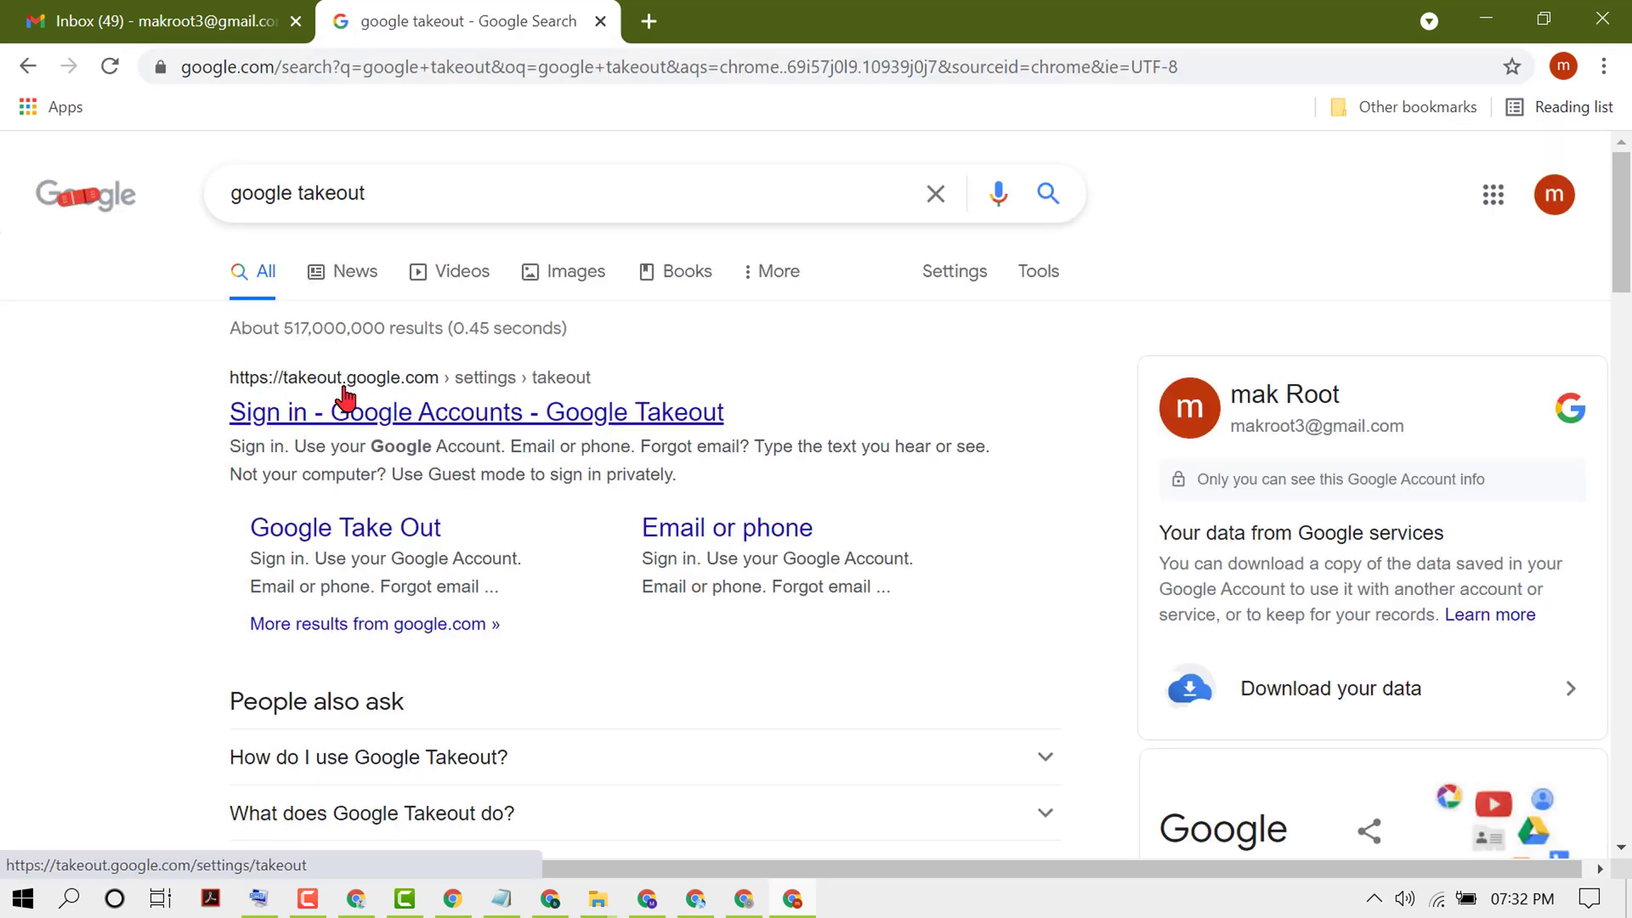
Open Google Takeout, deselect all products, then tick Mail and open its options.
{"action": "left_click", "coordinate": [395, 425]}
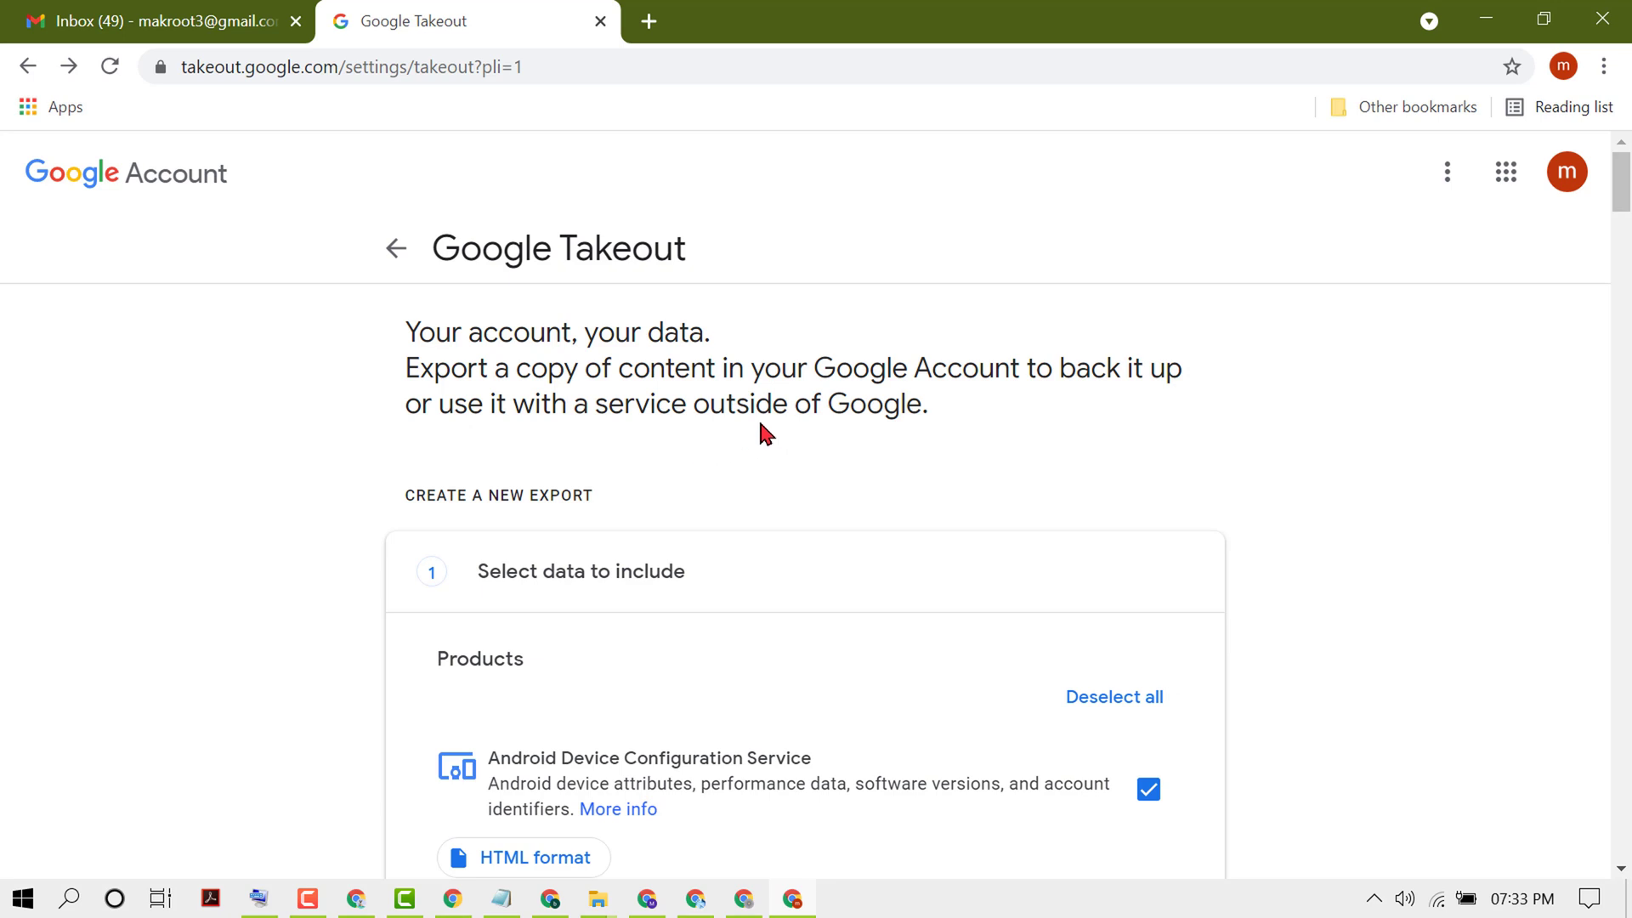
{"action": "scroll", "coordinate": [1300, 463], "scroll_direction": "down", "scroll_amount": 3}
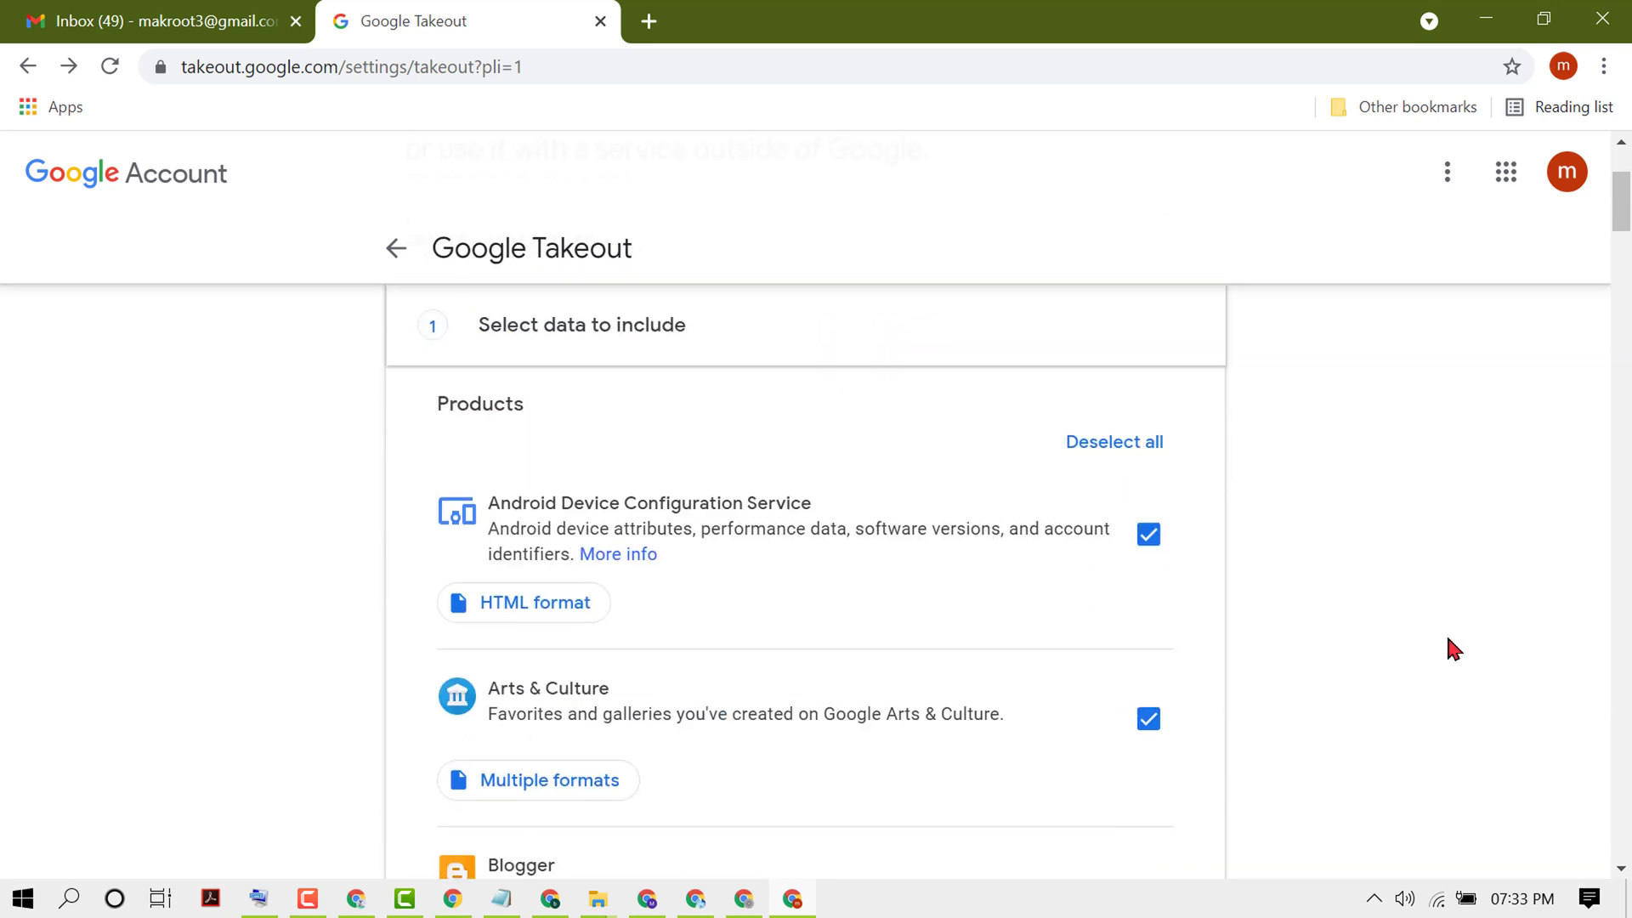
{"action": "left_click", "coordinate": [1133, 451]}
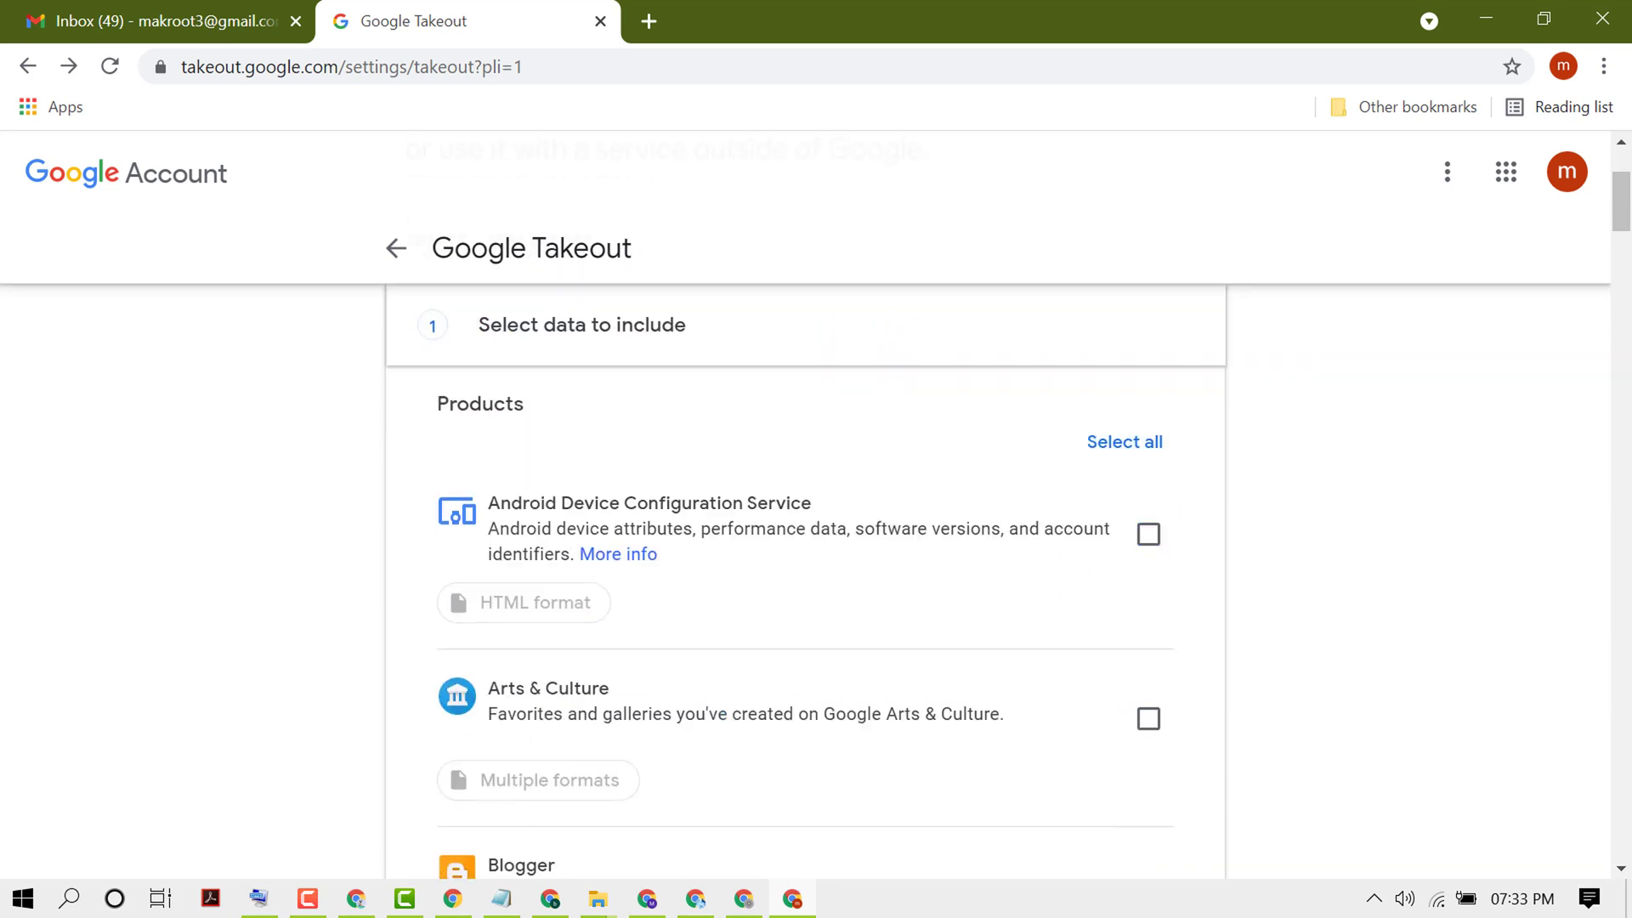
{"action": "left_click_drag", "start_coordinate": [1625, 208], "coordinate": [1588, 611]}
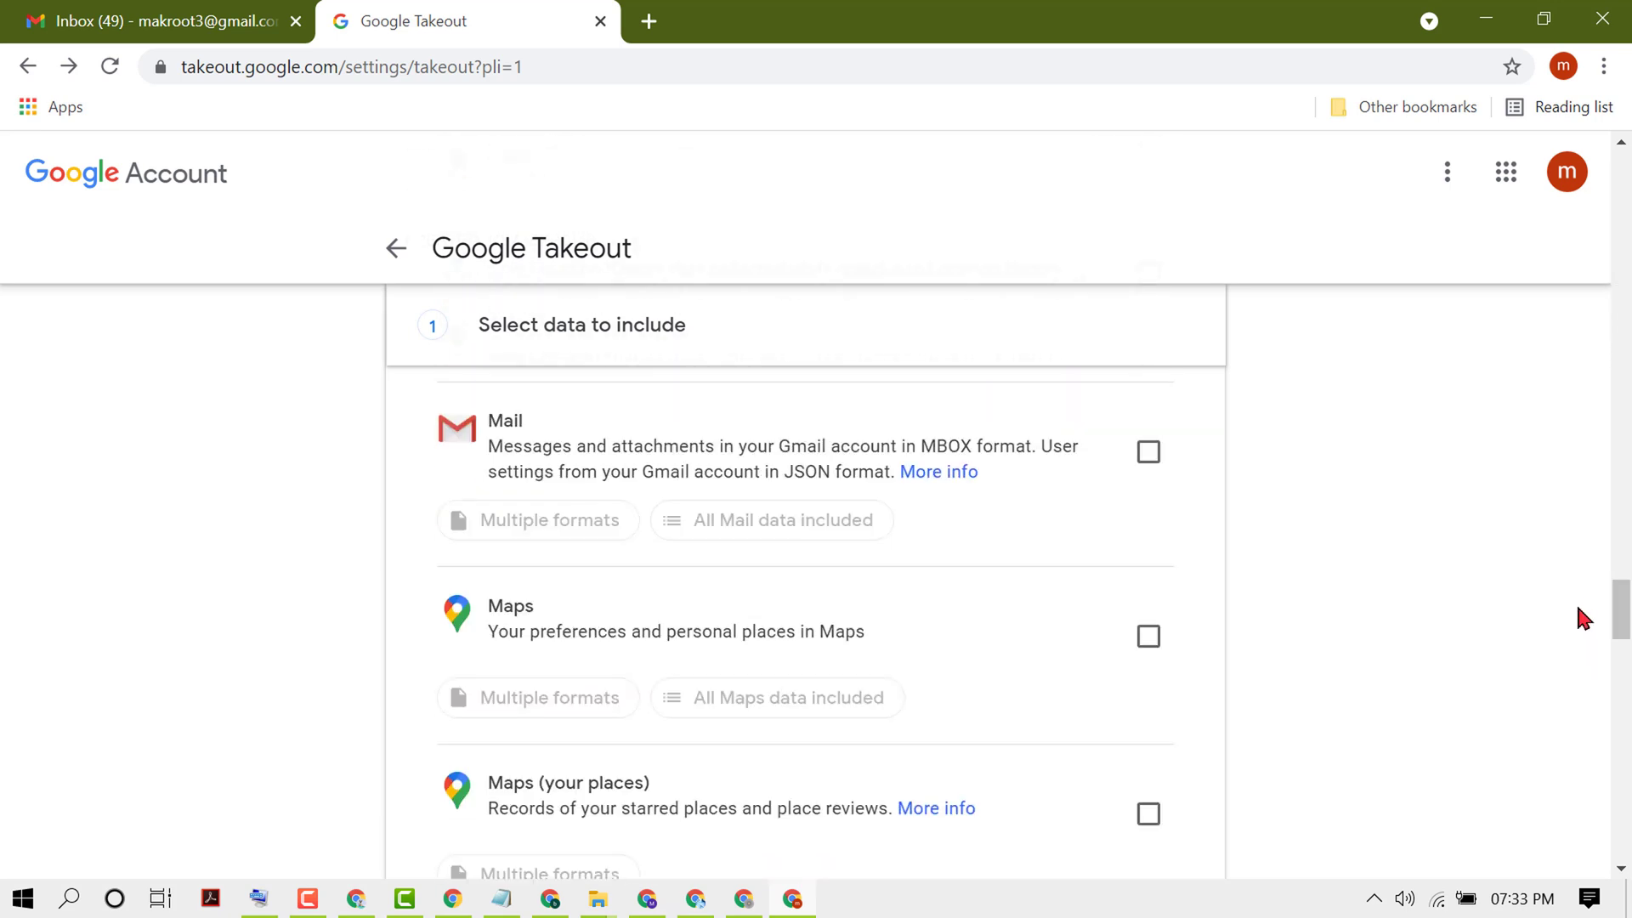
{"action": "left_click", "coordinate": [1148, 453]}
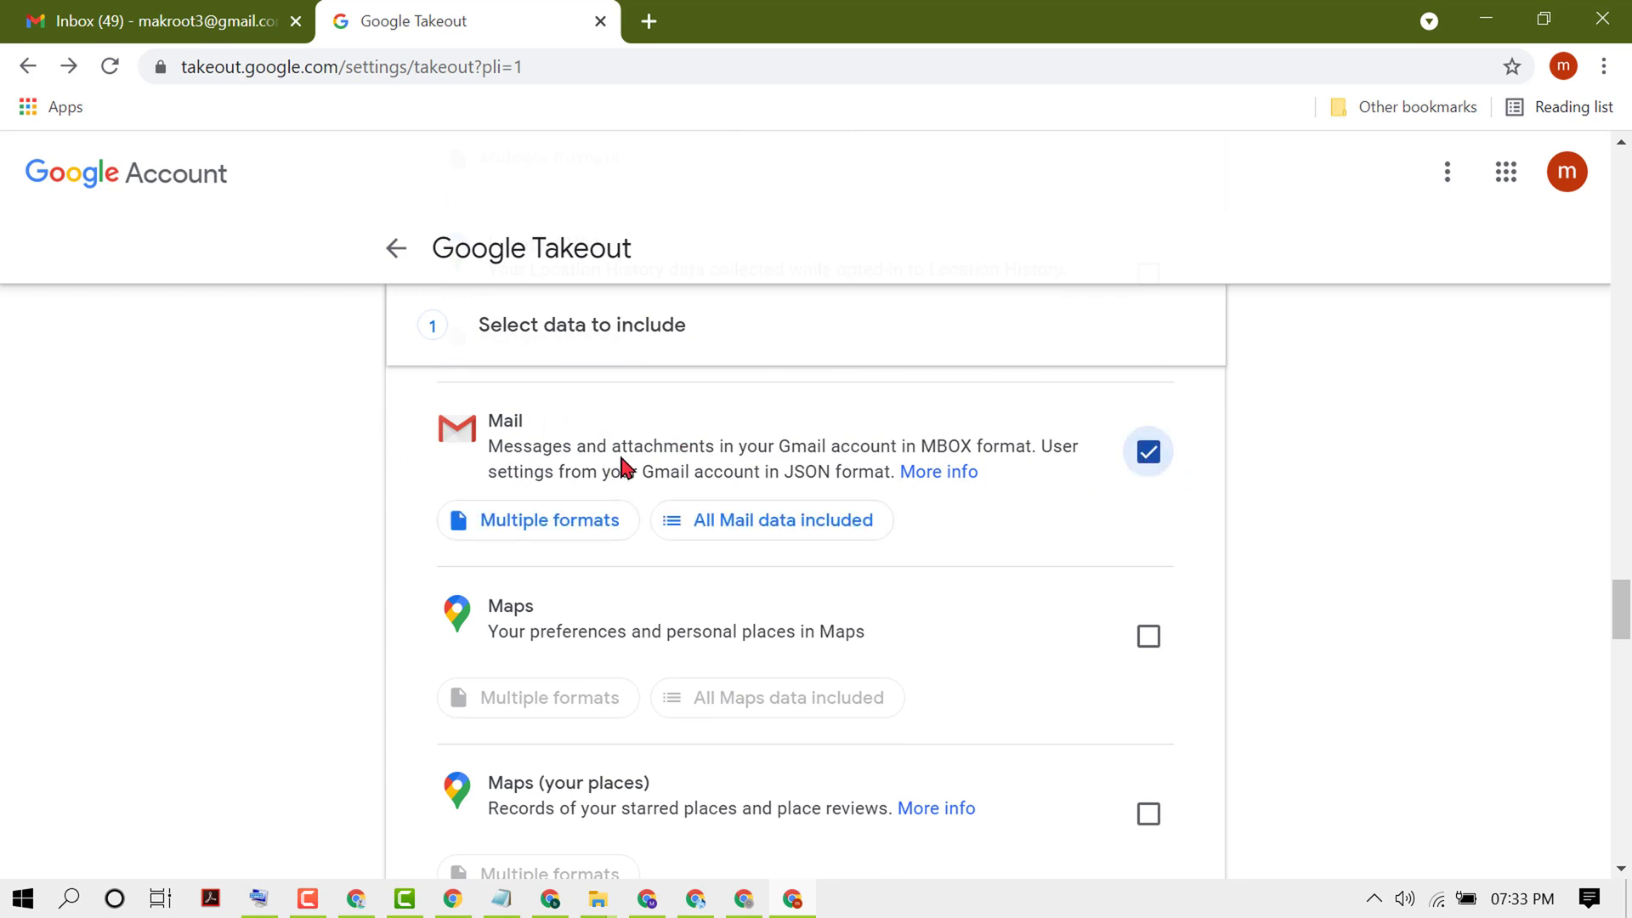
{"action": "left_click", "coordinate": [969, 473]}
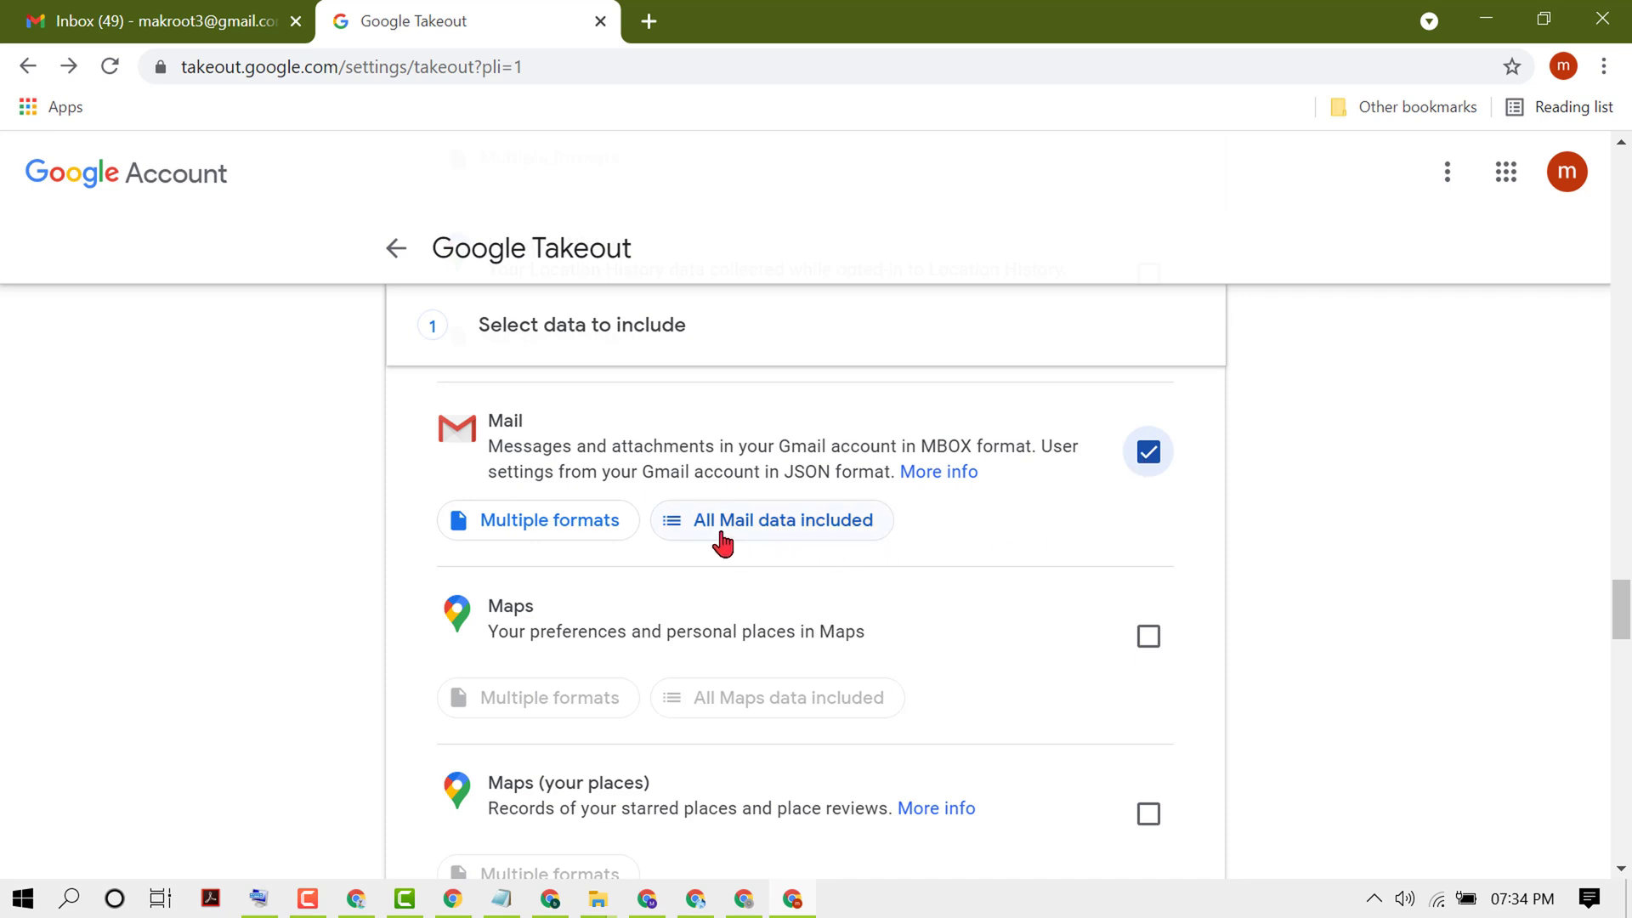
Open the mail-inclusion options and untick 'Include all messages in Mail'.
{"action": "left_click", "coordinate": [812, 531]}
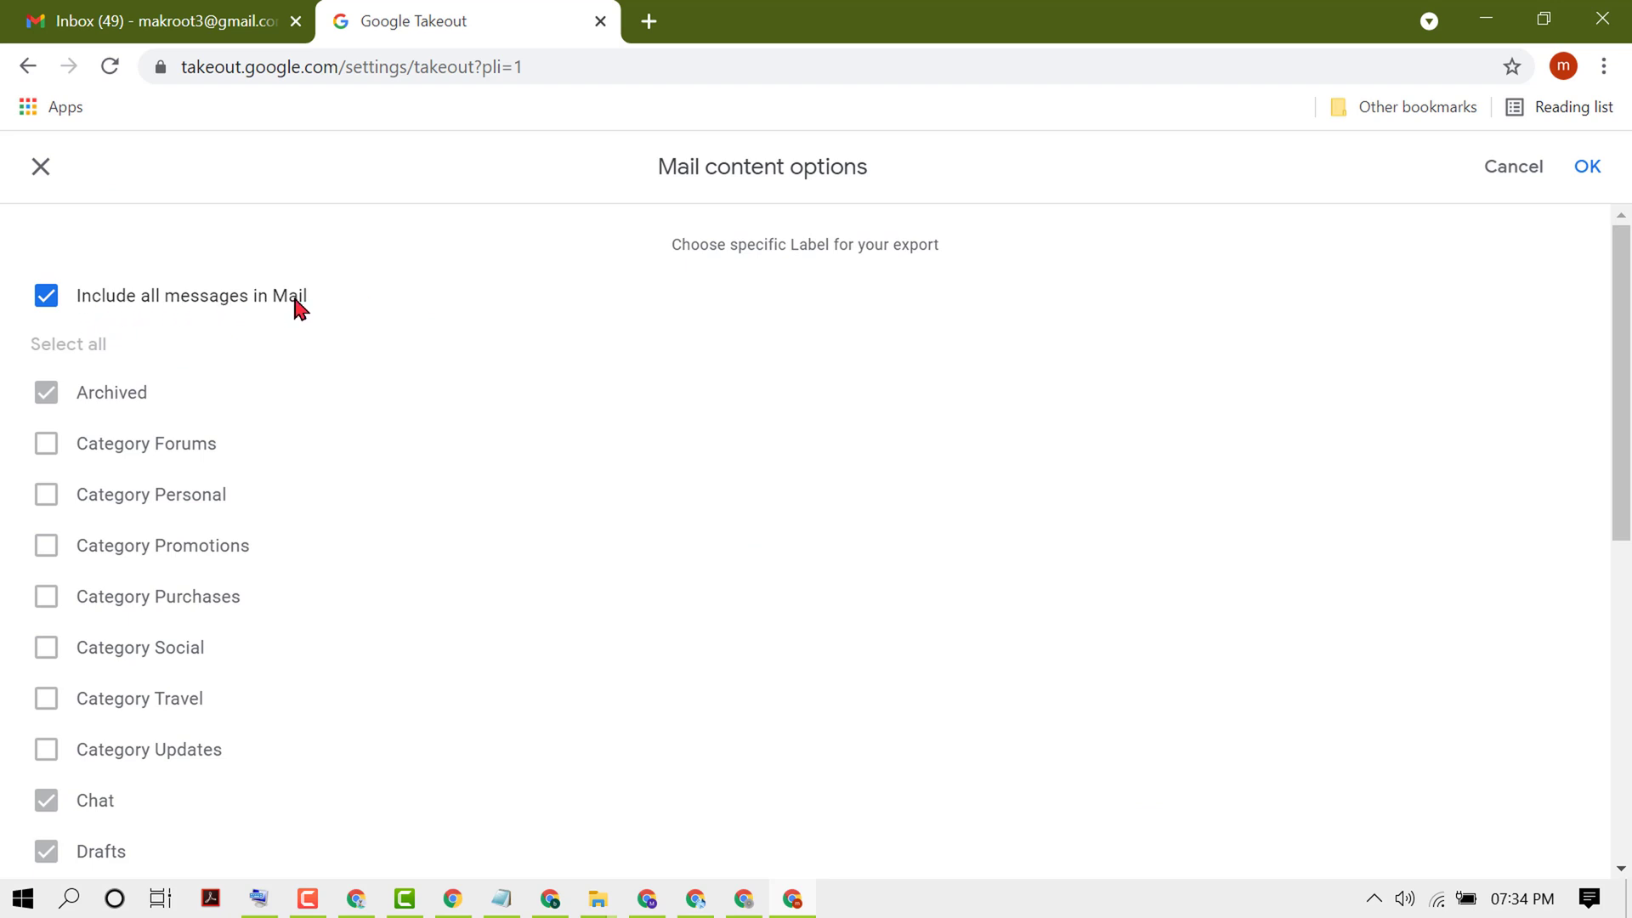
{"action": "scroll", "coordinate": [305, 391], "scroll_direction": "down", "scroll_amount": 8}
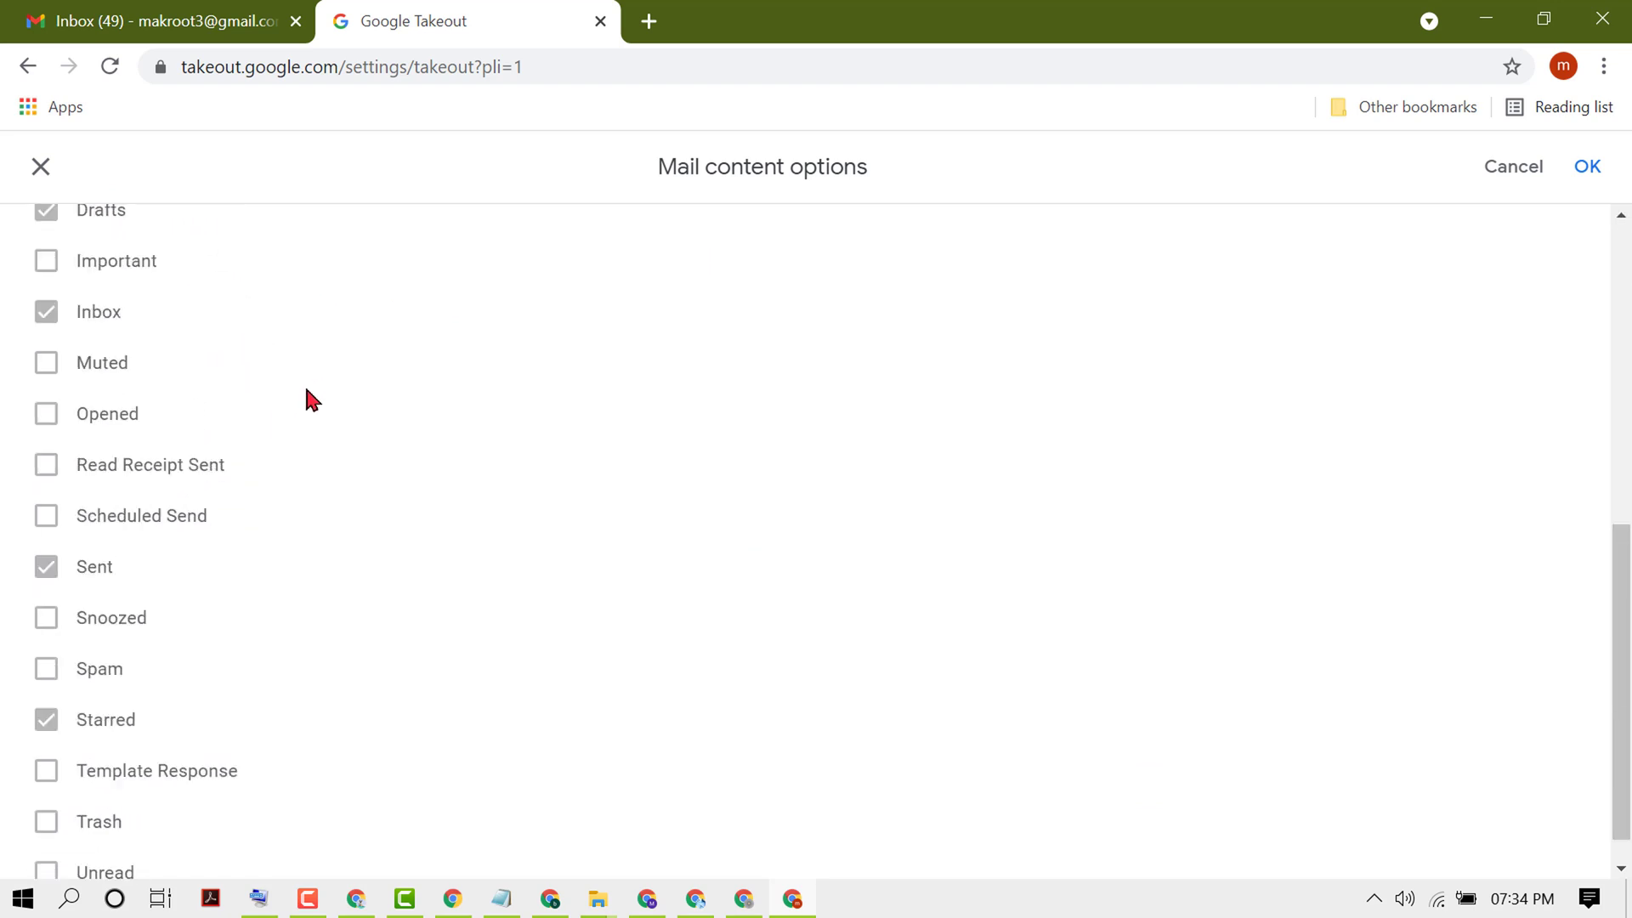
{"action": "scroll", "coordinate": [307, 391], "scroll_direction": "up", "scroll_amount": 7}
{"action": "scroll", "coordinate": [304, 386], "scroll_direction": "up", "scroll_amount": 1}
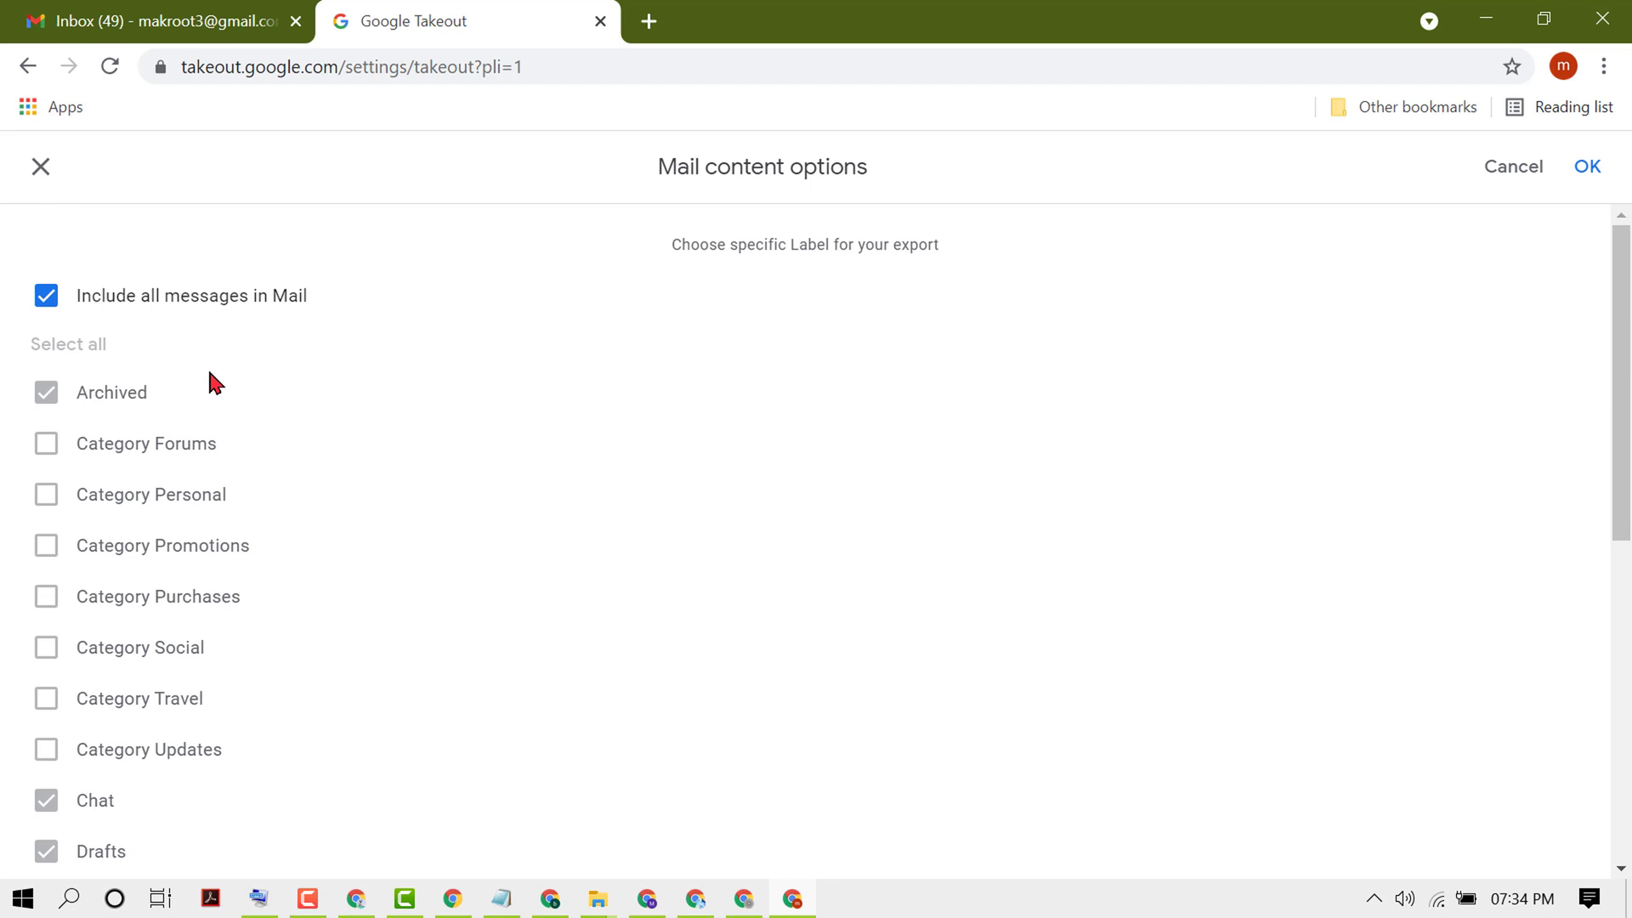
{"action": "left_click", "coordinate": [46, 295]}
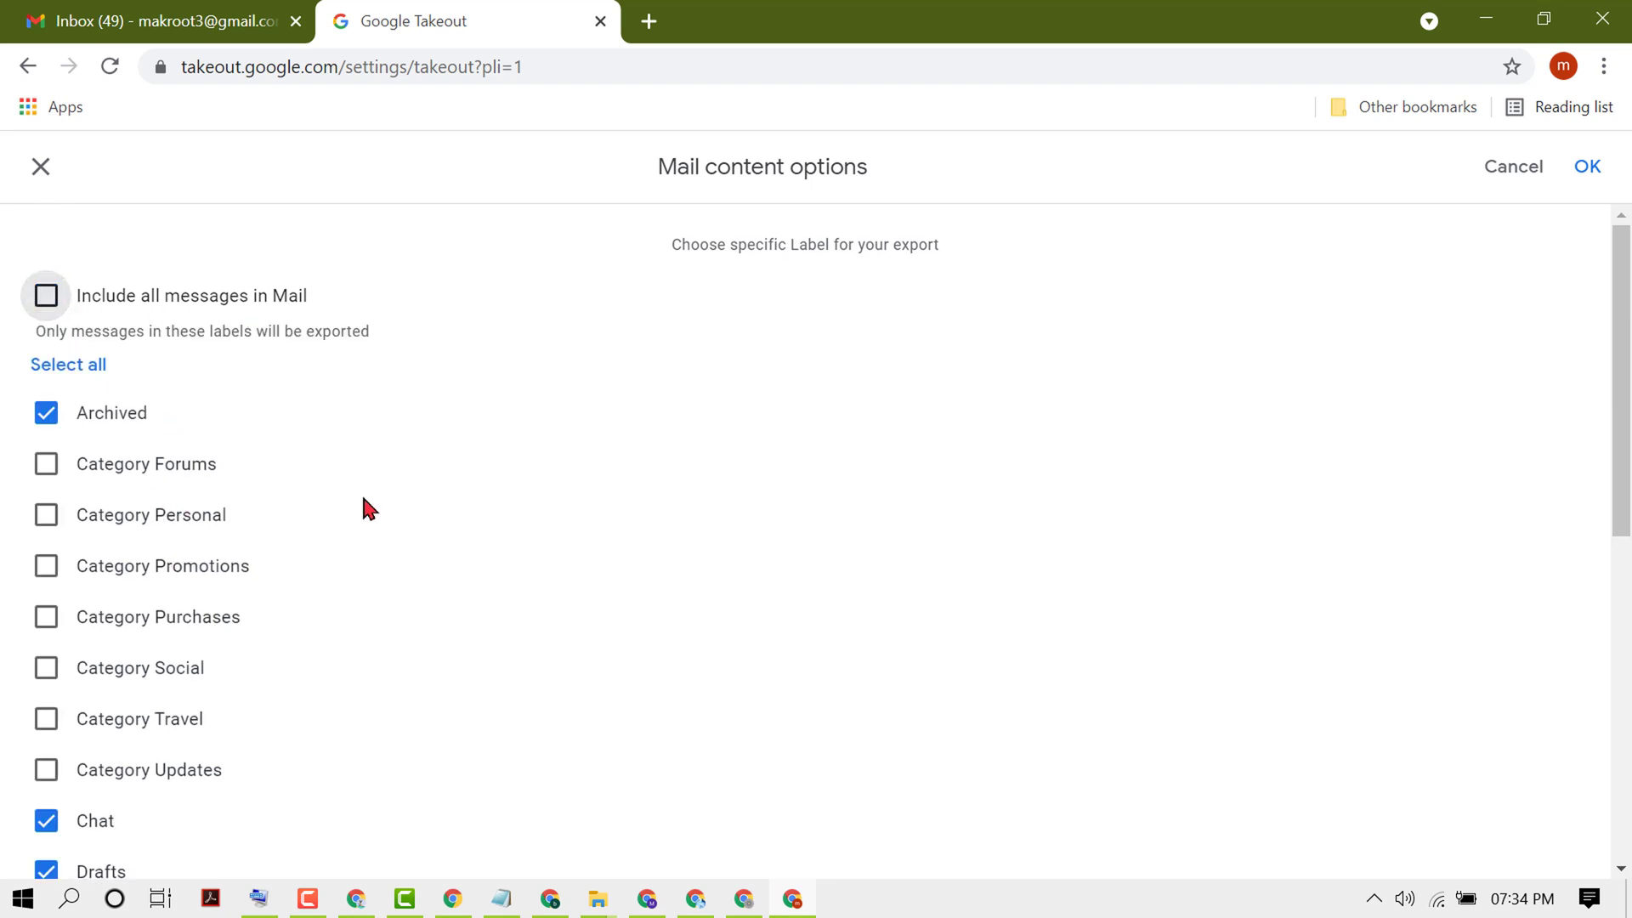
Untick the Archived and Starred labels from the Mail export.
{"action": "scroll", "coordinate": [365, 505], "scroll_direction": "down", "scroll_amount": 1}
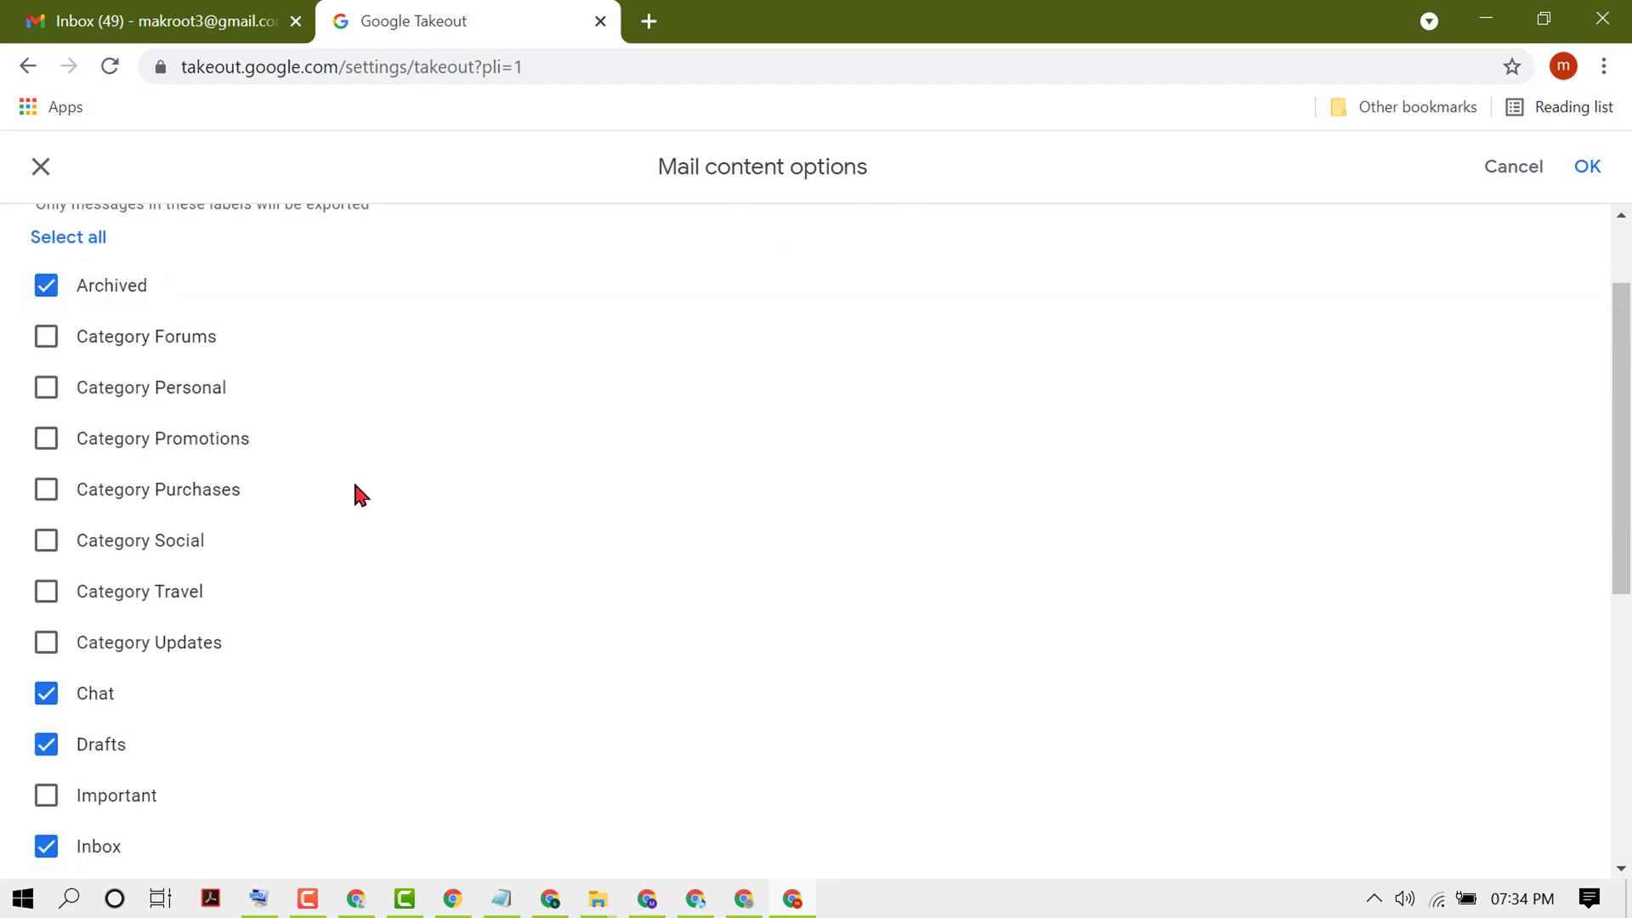
{"action": "scroll", "coordinate": [357, 498], "scroll_direction": "down", "scroll_amount": 5}
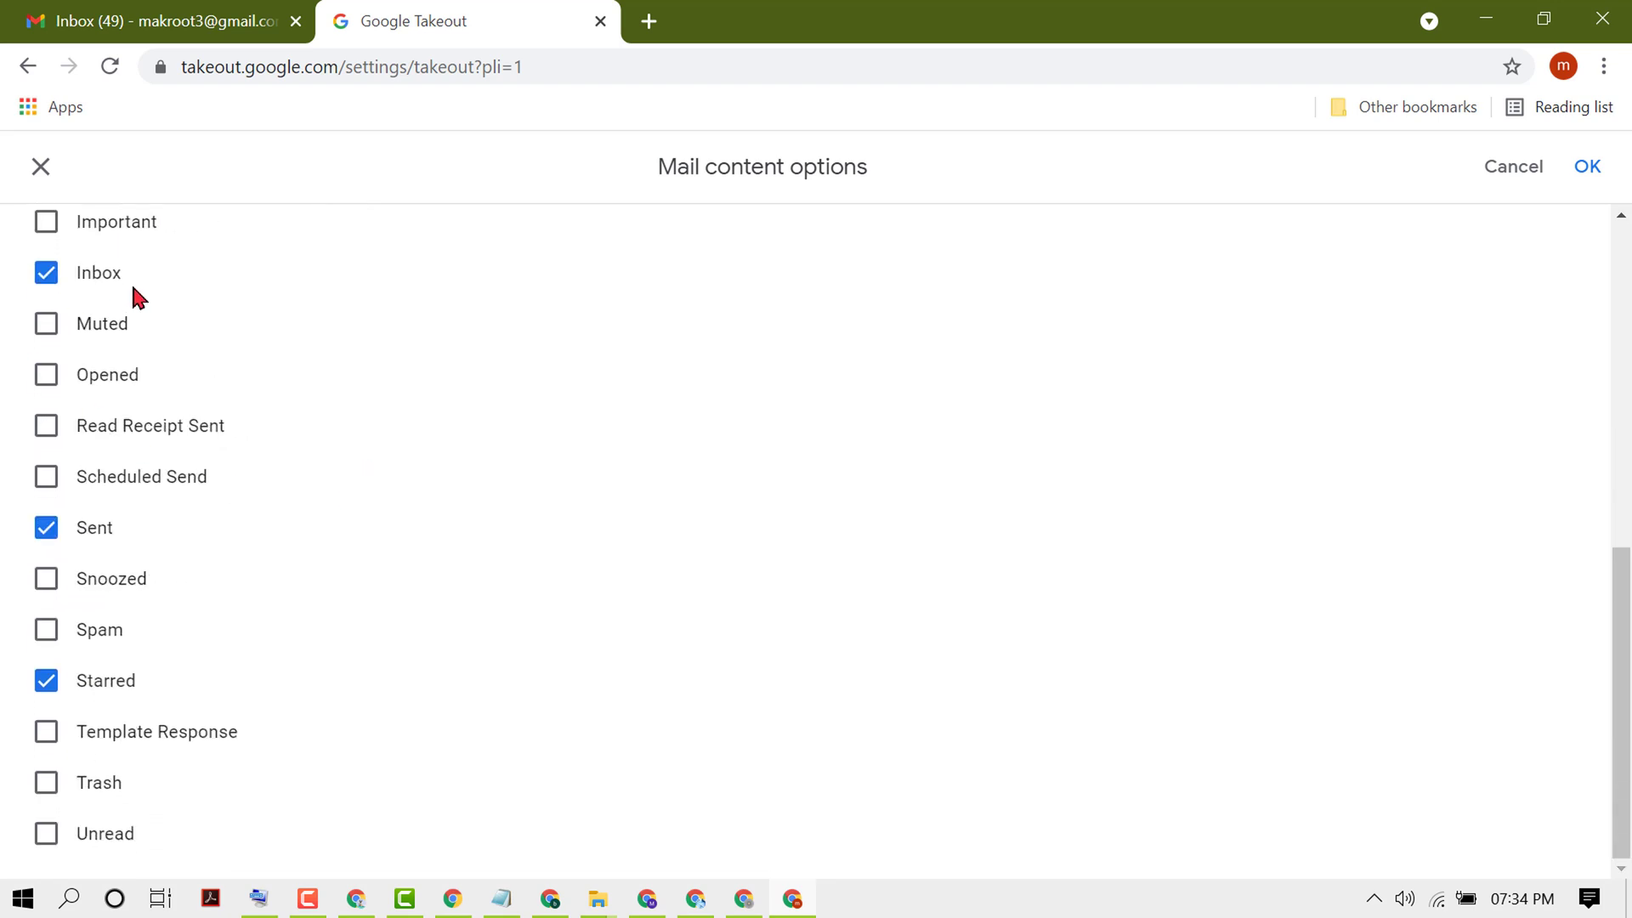
{"action": "scroll", "coordinate": [295, 429], "scroll_direction": "up", "scroll_amount": 6}
{"action": "left_click", "coordinate": [302, 425]}
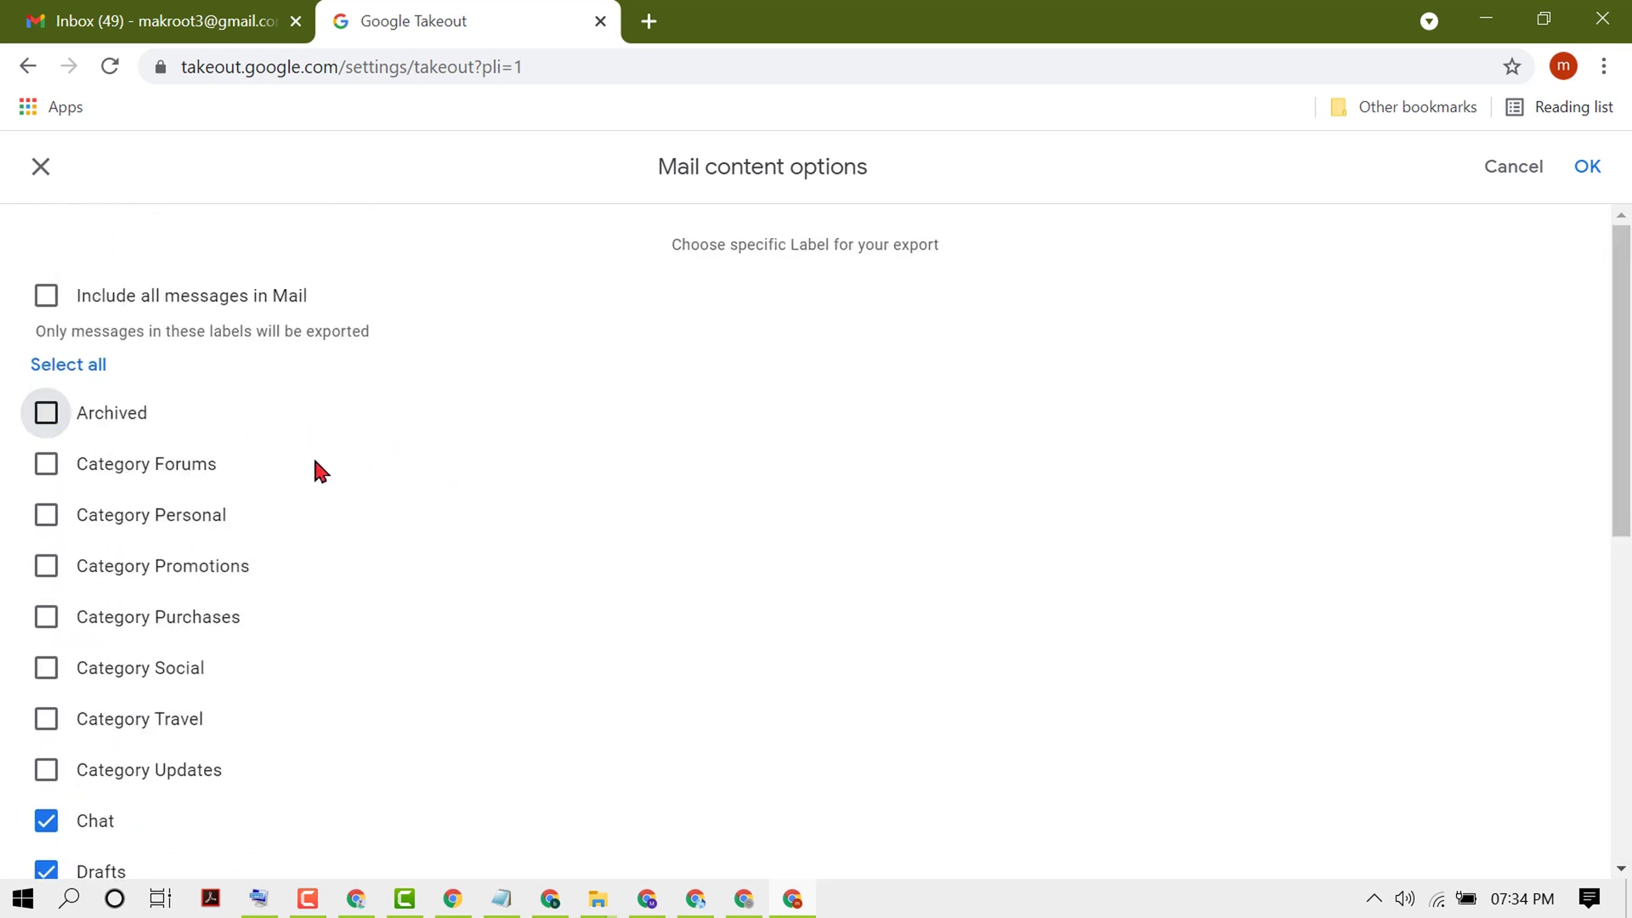
{"action": "scroll", "coordinate": [318, 470], "scroll_direction": "down", "scroll_amount": 5}
{"action": "left_click", "coordinate": [46, 678]}
{"action": "left_click", "coordinate": [45, 270]}
Untick Drafts and Chat, re-tick Inbox, and confirm only Inbox and Sent with OK.
{"action": "scroll", "coordinate": [348, 508], "scroll_direction": "up", "scroll_amount": 3}
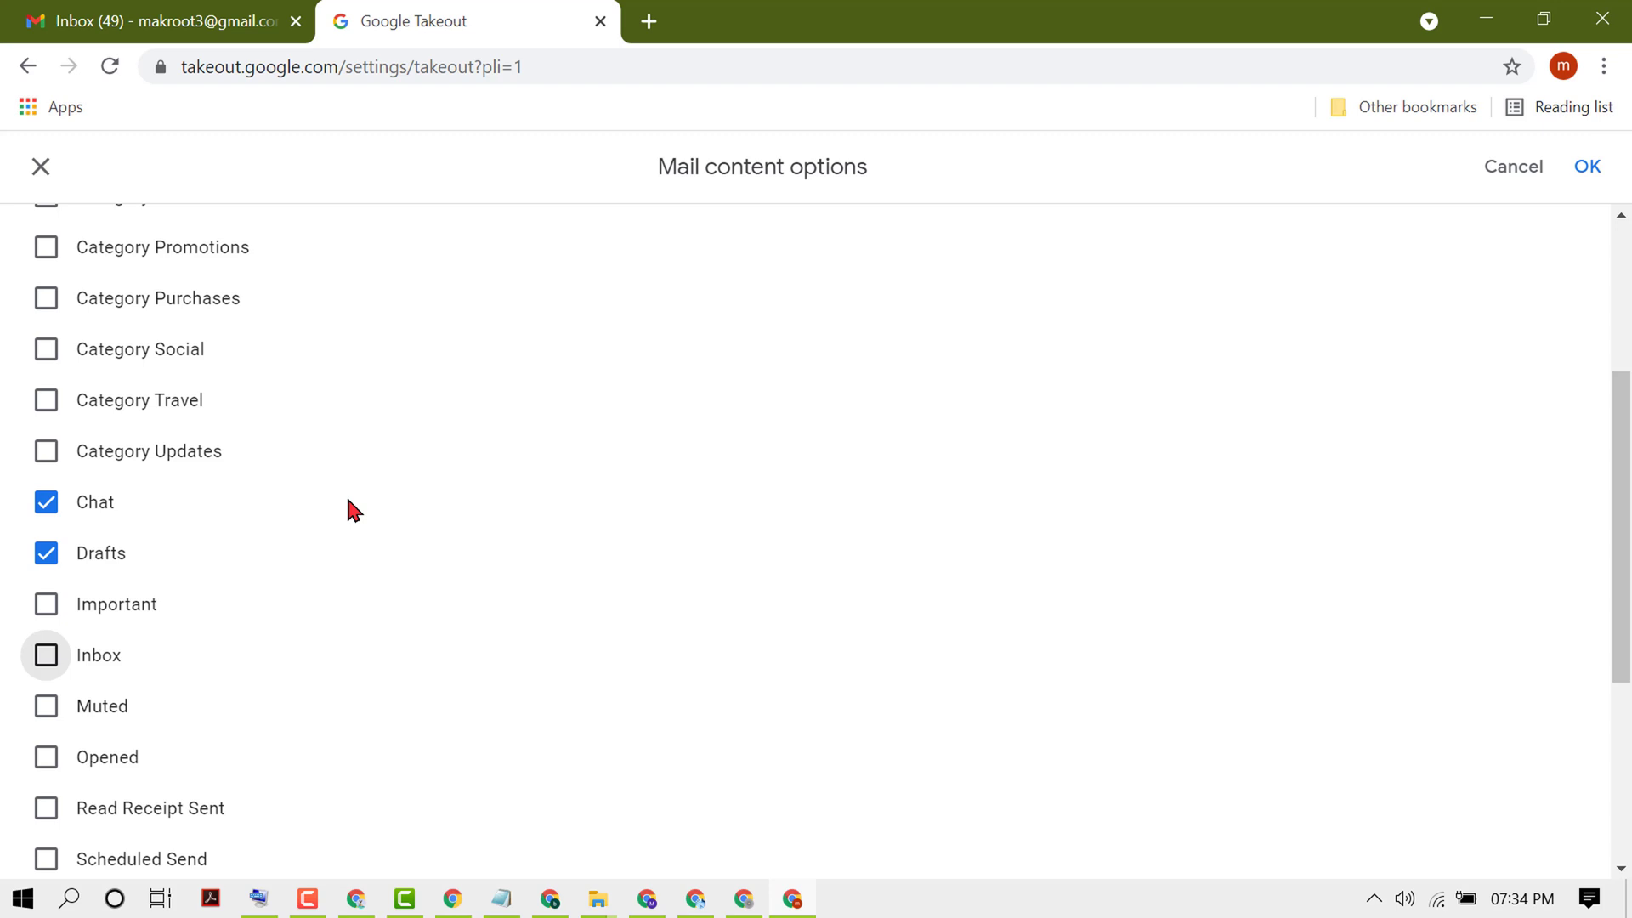
{"action": "scroll", "coordinate": [213, 650], "scroll_direction": "down", "scroll_amount": 2}
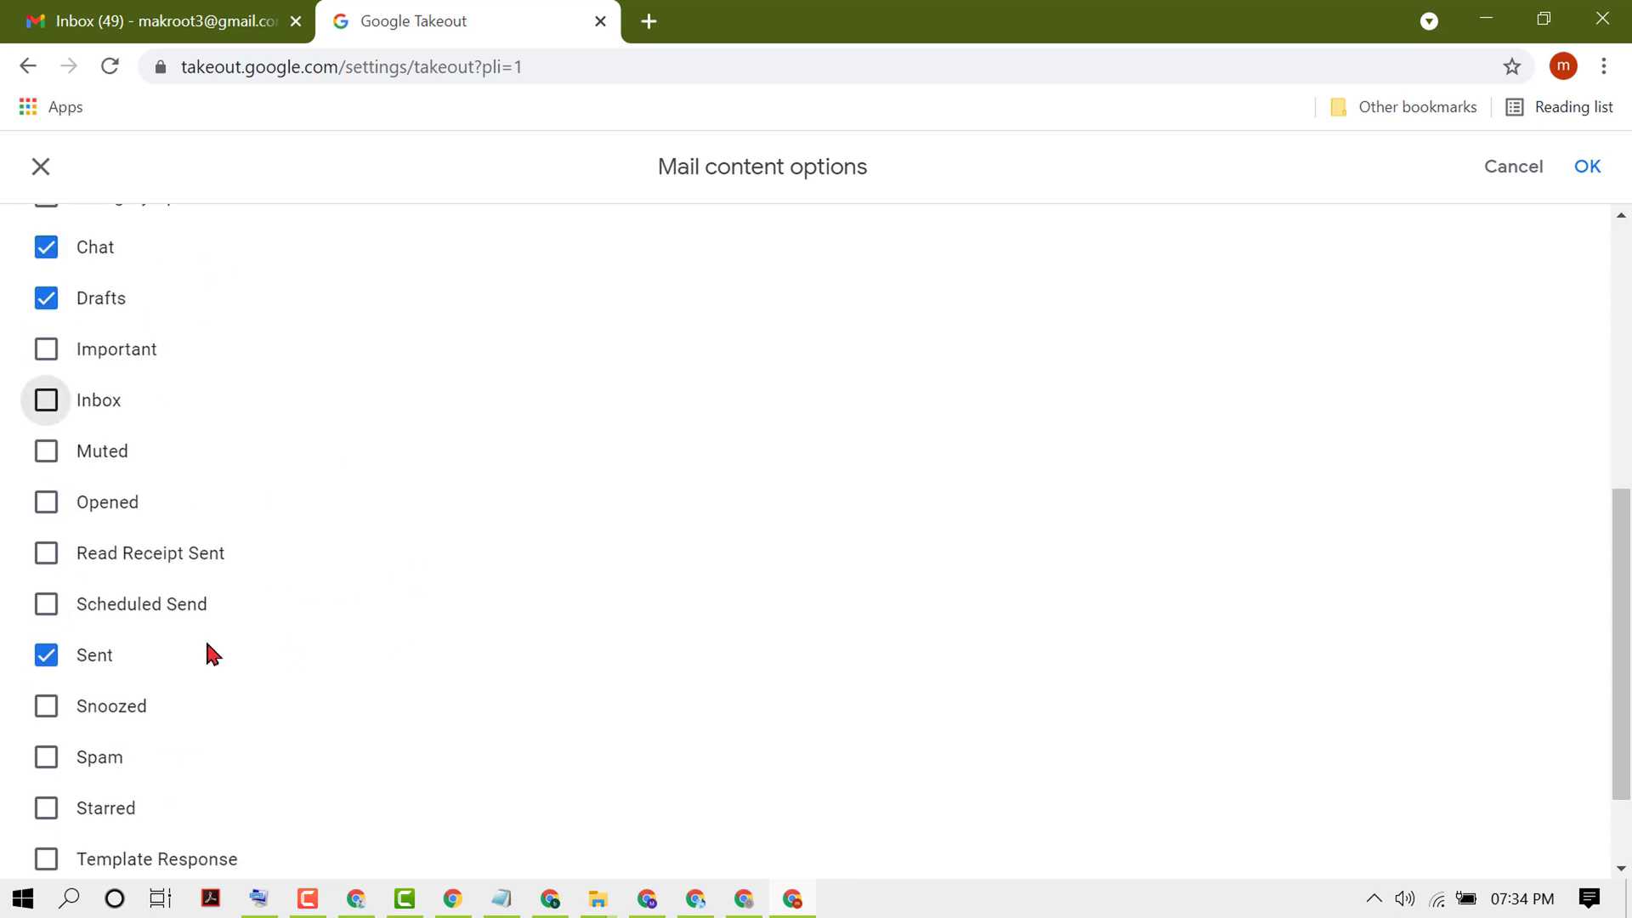
{"action": "scroll", "coordinate": [328, 656], "scroll_direction": "down", "scroll_amount": 2}
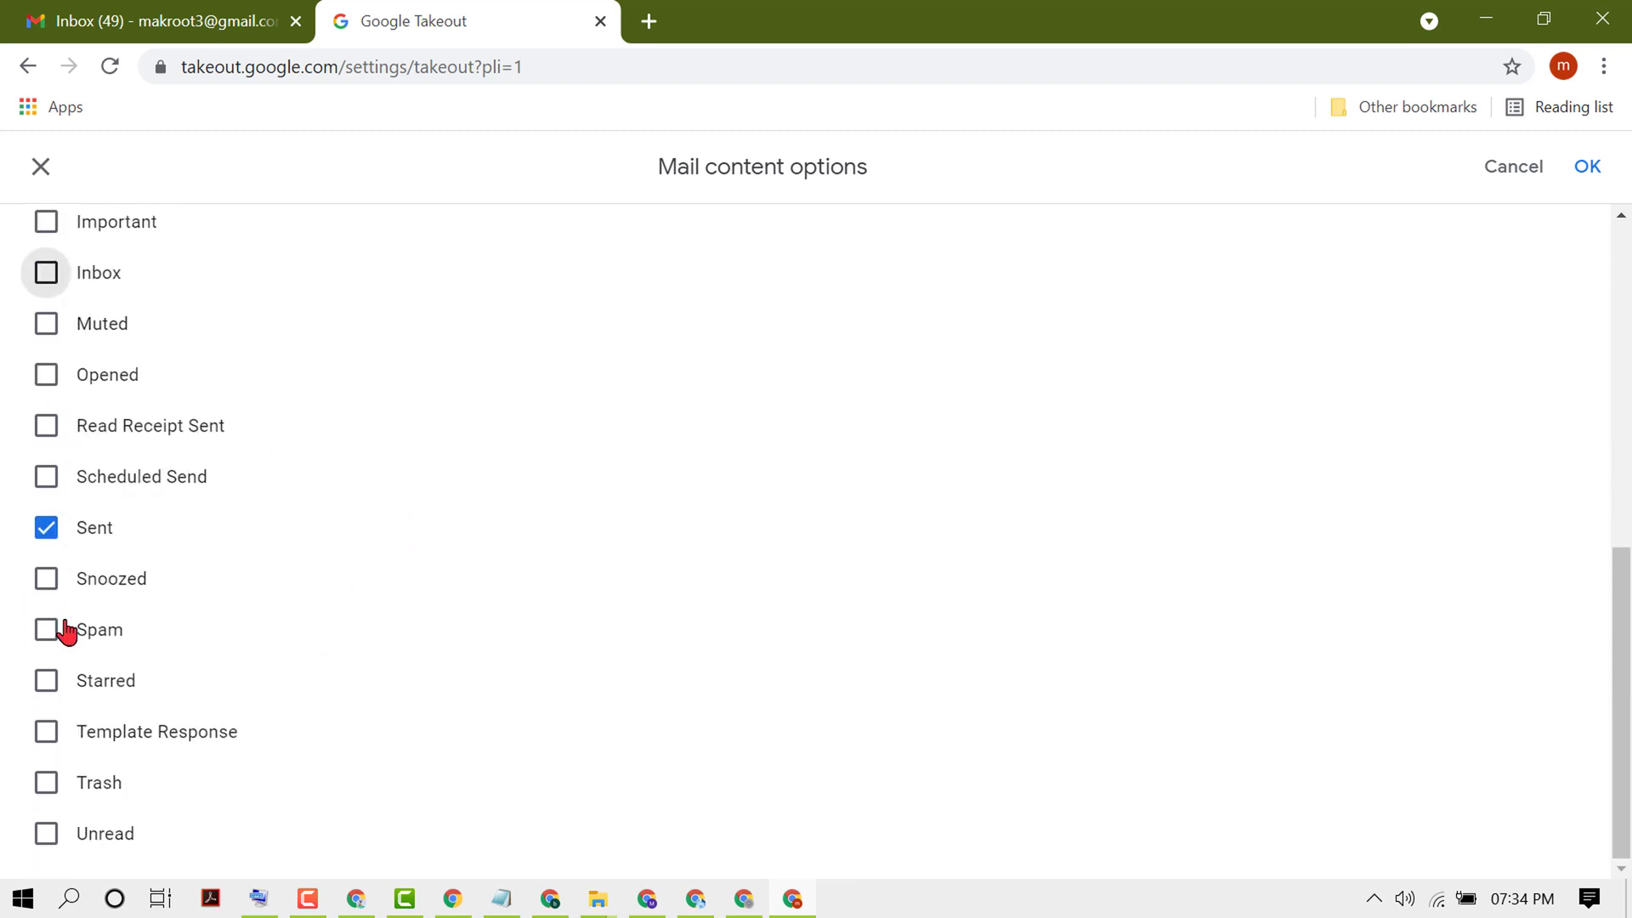
{"action": "scroll", "coordinate": [435, 561], "scroll_direction": "up", "scroll_amount": 3}
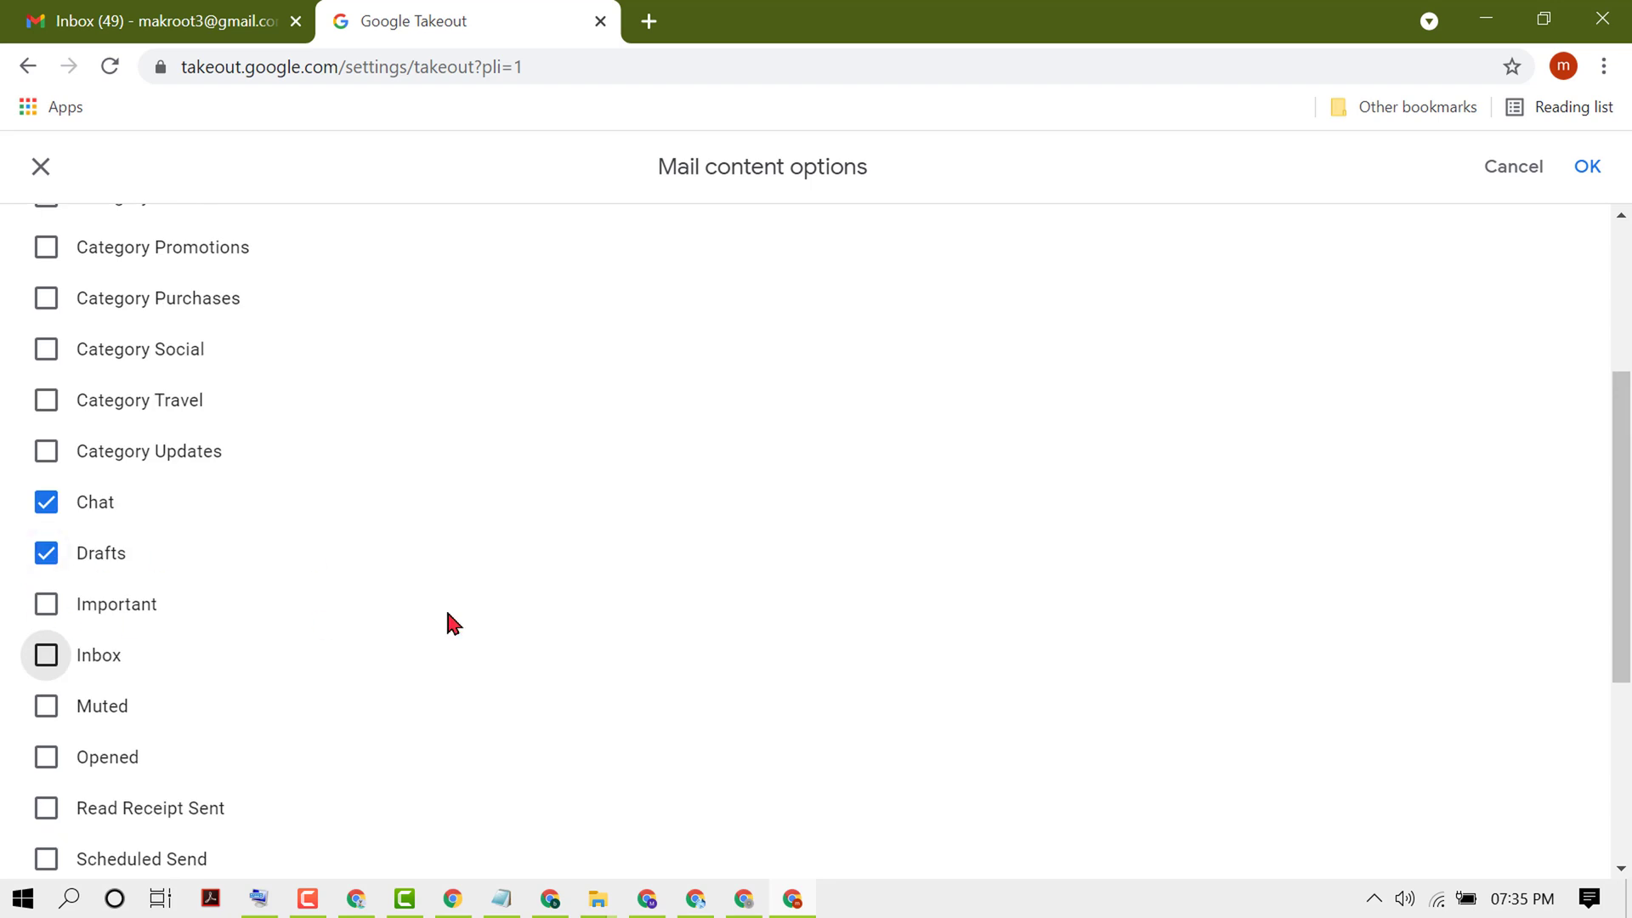
{"action": "left_click", "coordinate": [53, 554]}
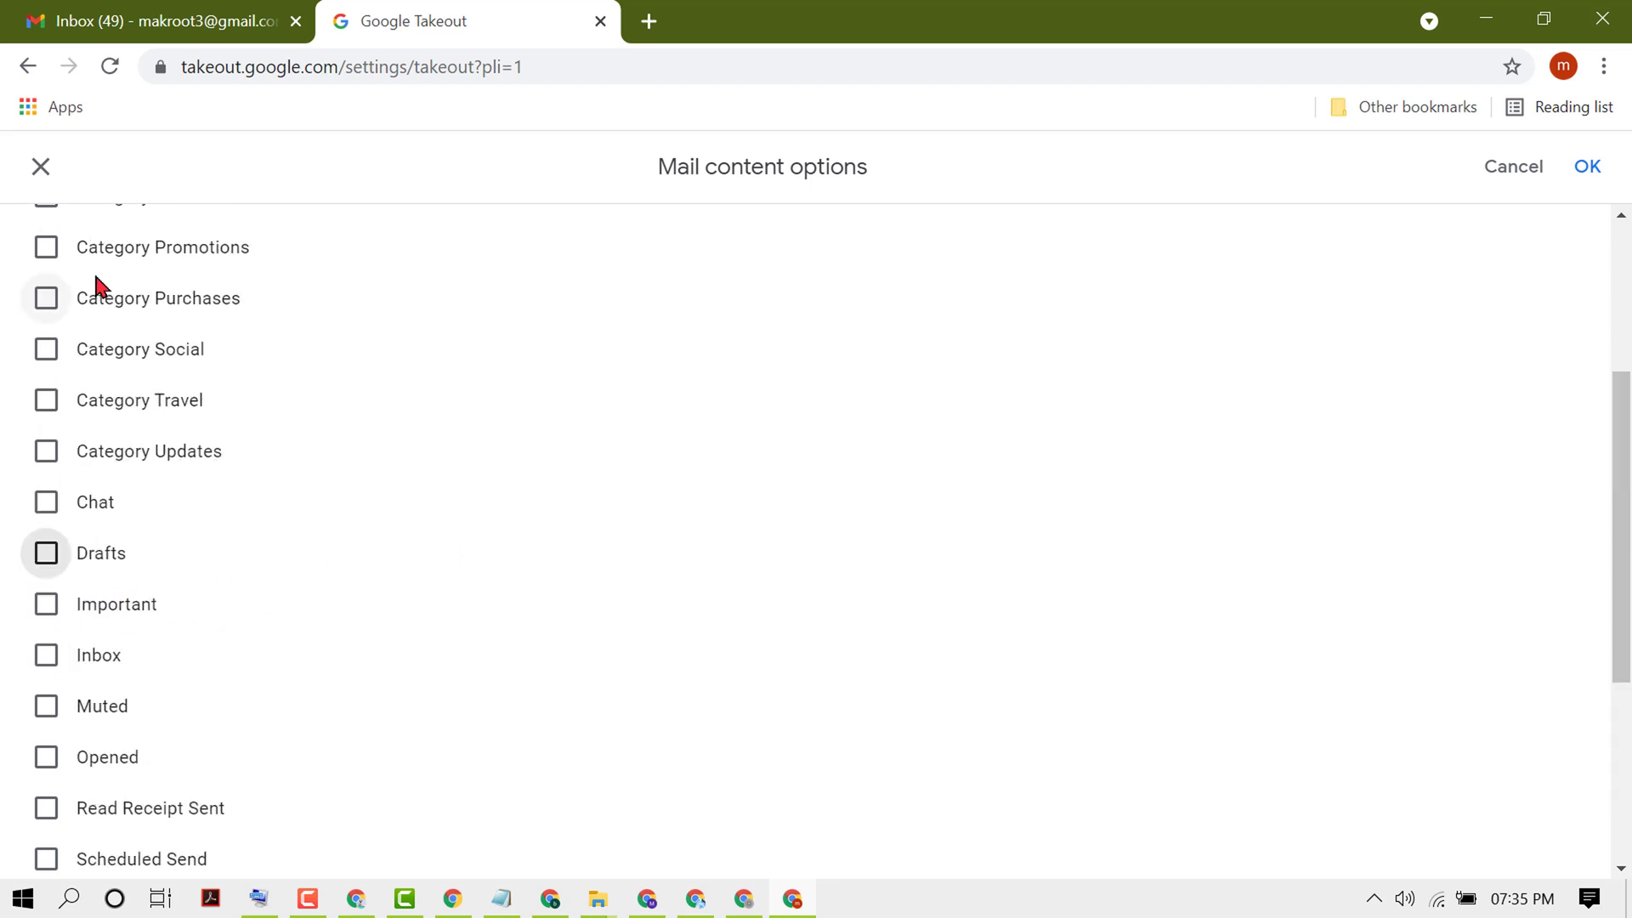
{"action": "left_click", "coordinate": [51, 656]}
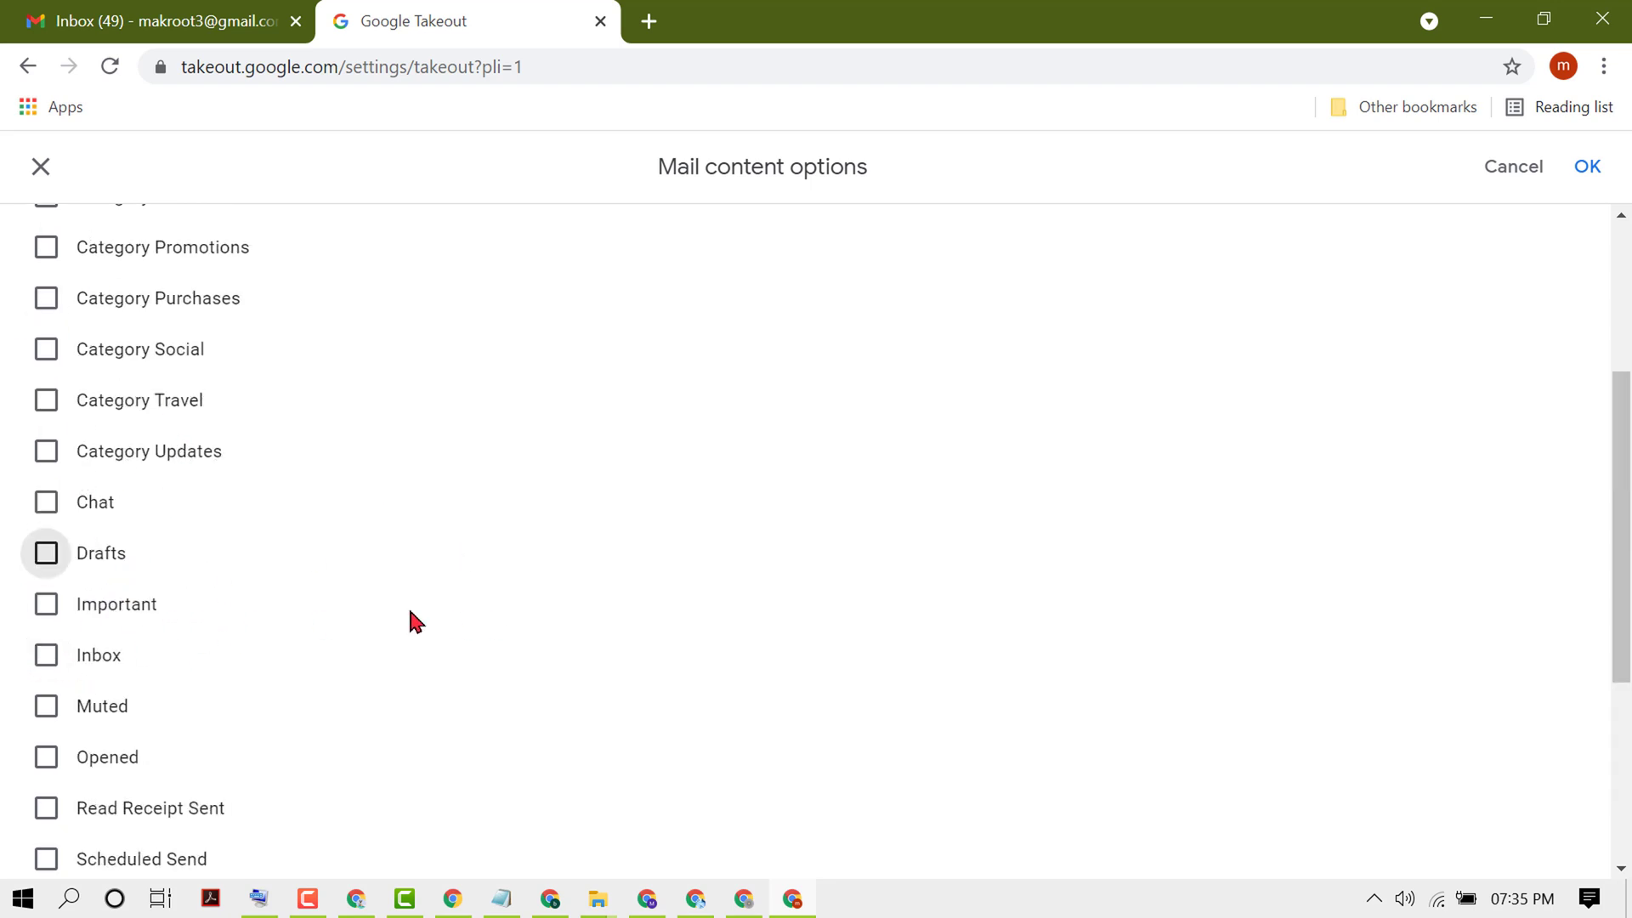
{"action": "scroll", "coordinate": [411, 619], "scroll_direction": "down", "scroll_amount": 3}
{"action": "left_click", "coordinate": [1591, 166]}
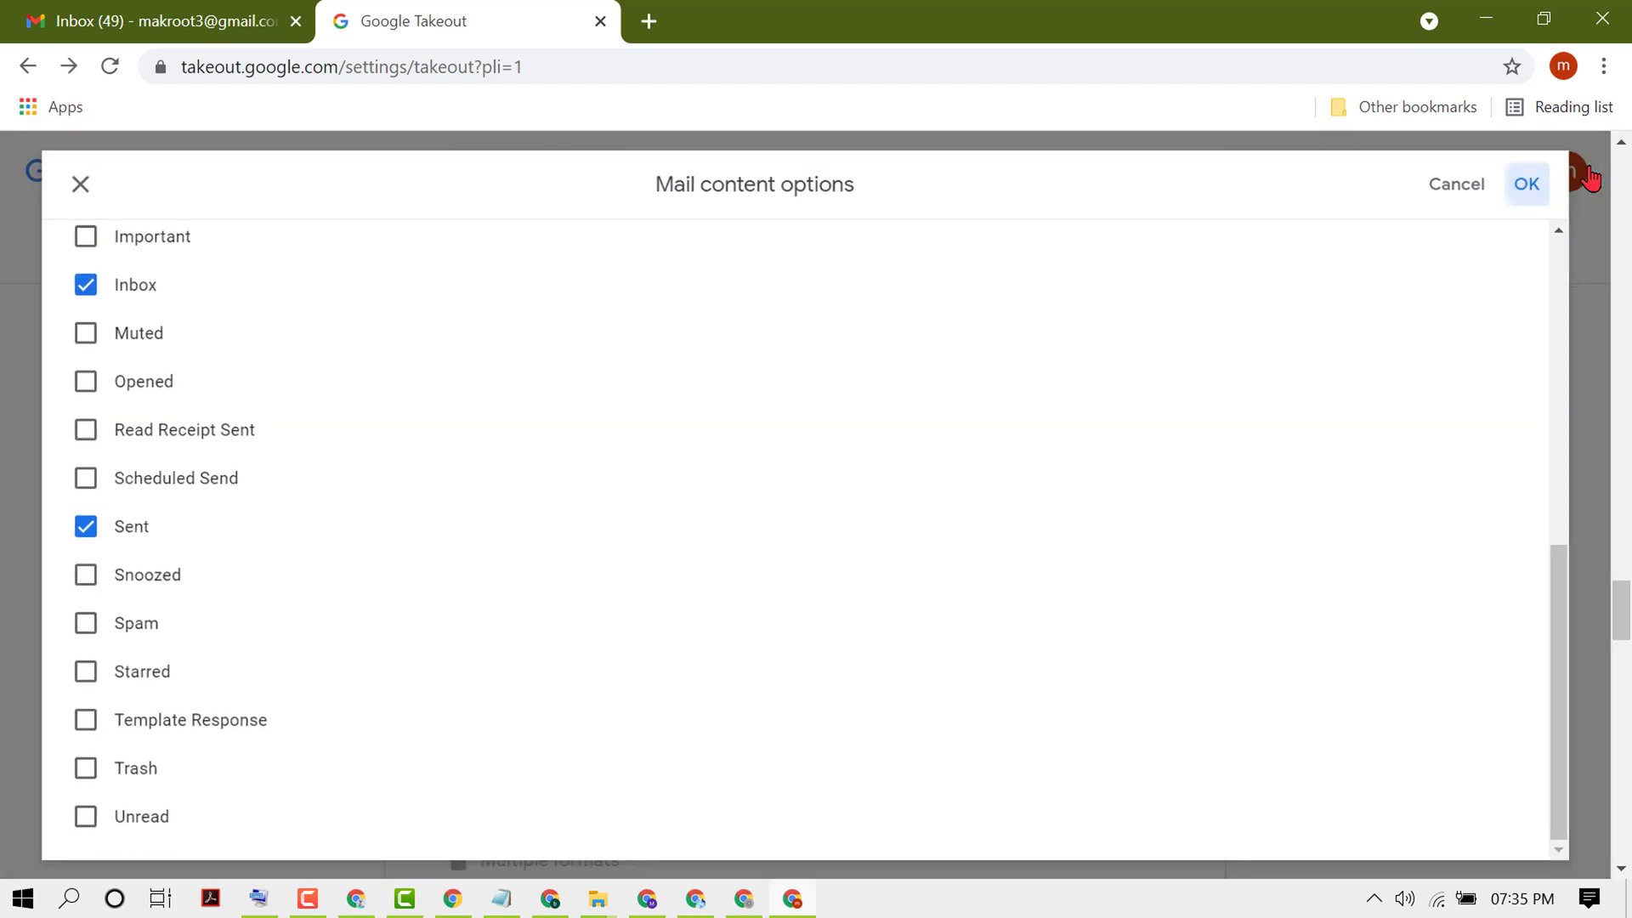
{"action": "scroll", "coordinate": [1618, 586], "scroll_direction": "up", "scroll_amount": 2}
Go to delivery settings and keep 'Send download link via email' as the method.
{"action": "left_click_drag", "start_coordinate": [1619, 582], "coordinate": [1625, 830]}
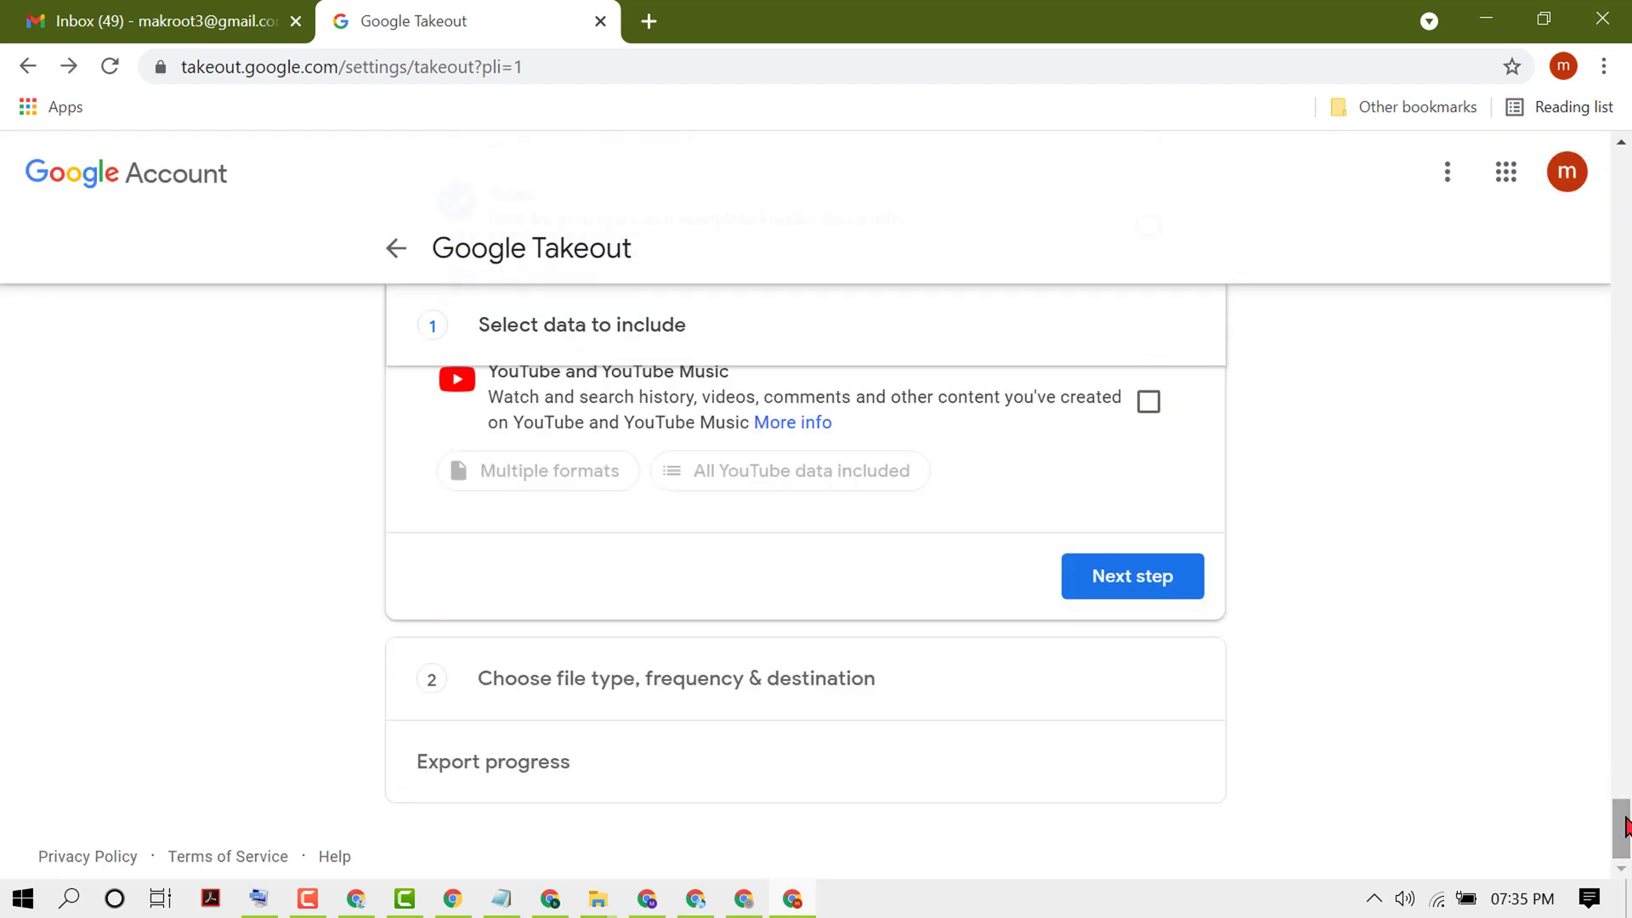
{"action": "left_click", "coordinate": [1134, 587]}
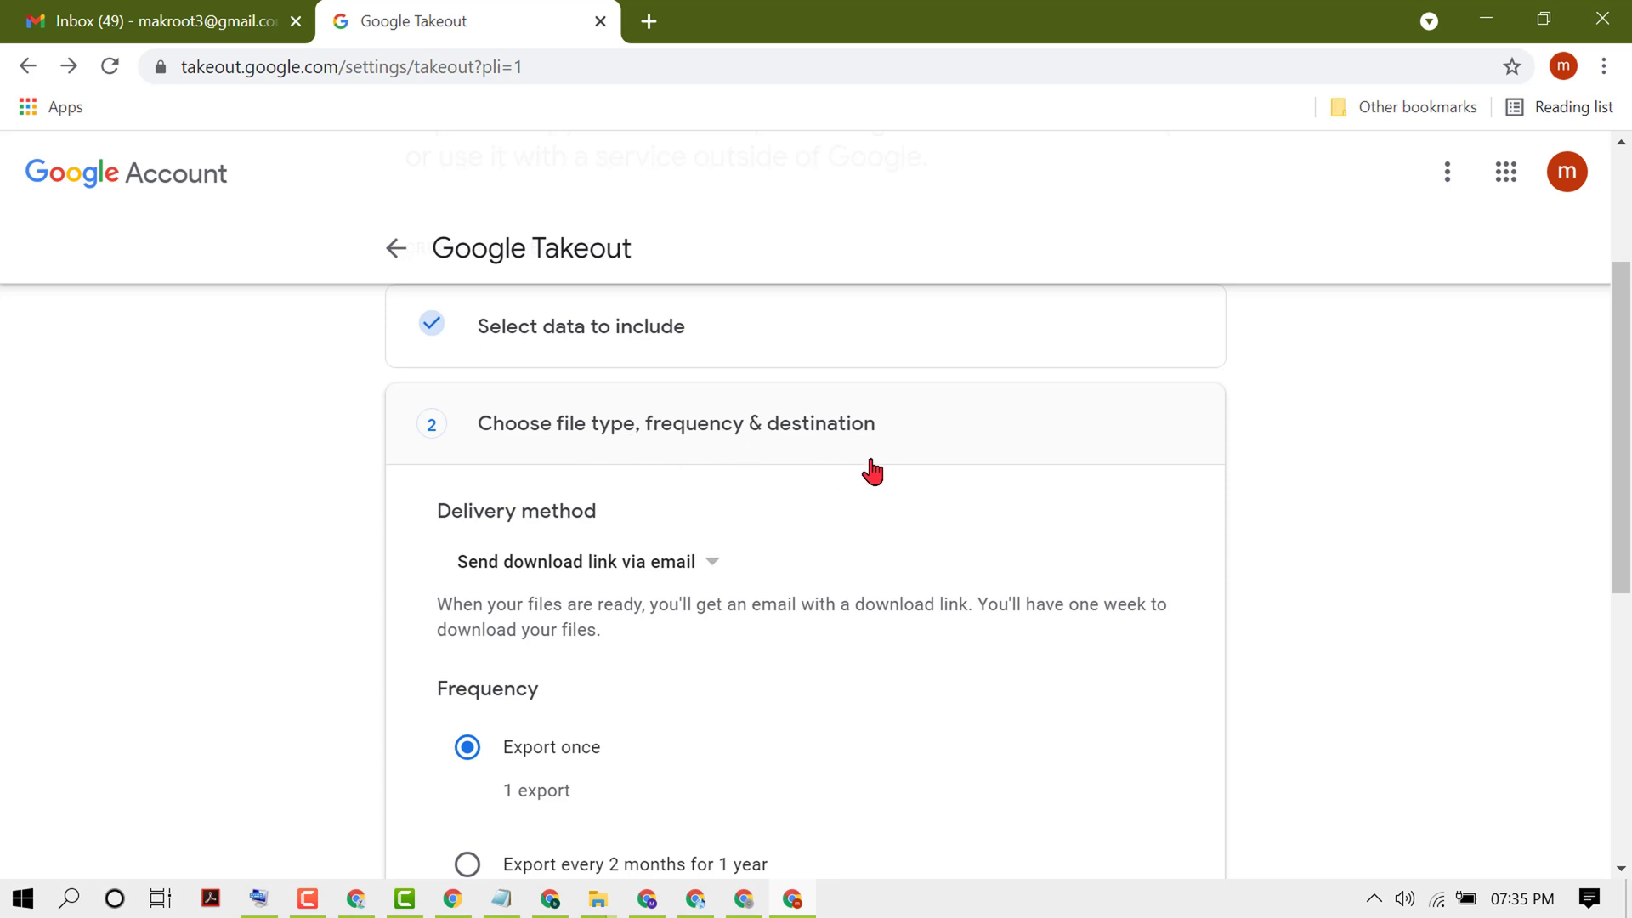
{"action": "scroll", "coordinate": [874, 467], "scroll_direction": "down", "scroll_amount": 3}
{"action": "scroll", "coordinate": [858, 472], "scroll_direction": "up", "scroll_amount": 3}
{"action": "left_click", "coordinate": [707, 566]}
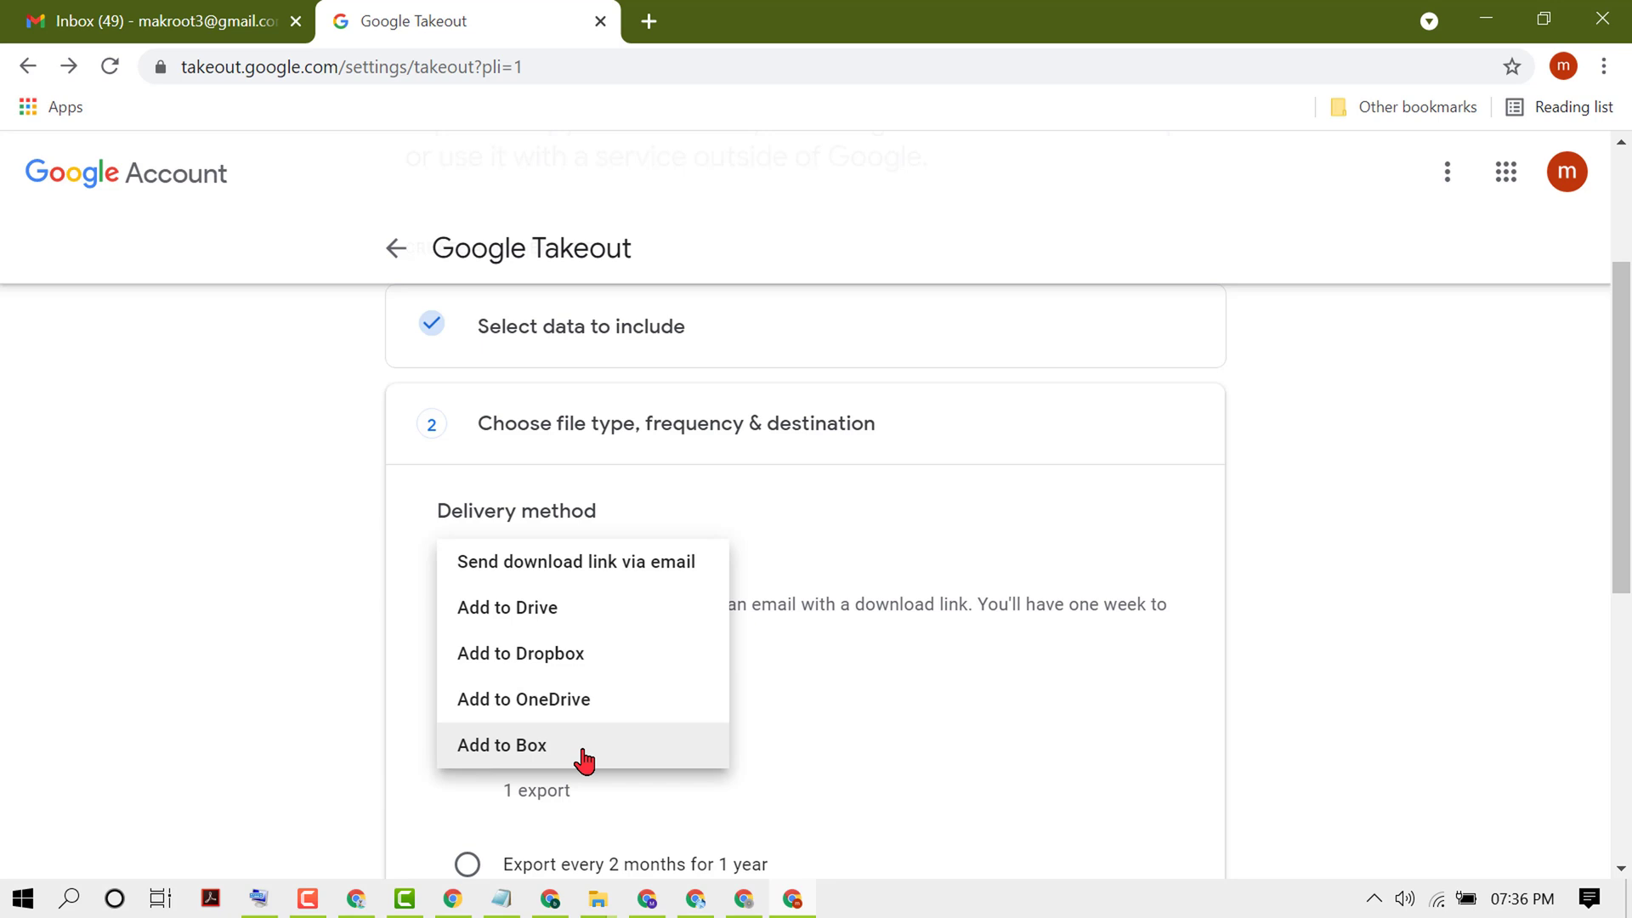
{"action": "left_click", "coordinate": [802, 567]}
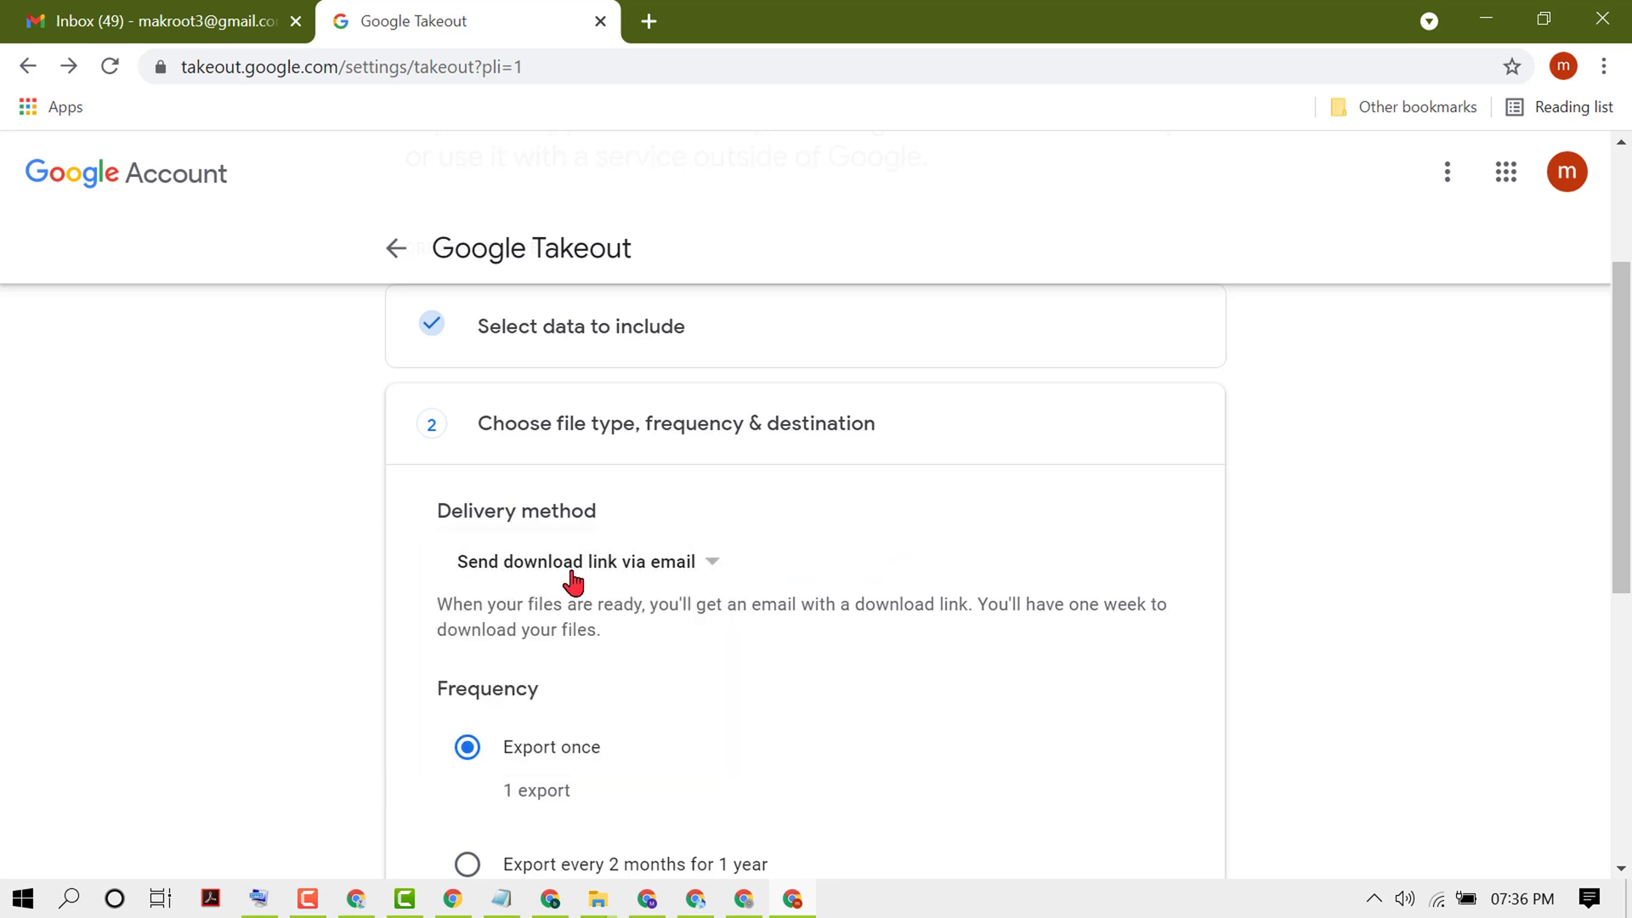
Keep the .zip file type, set the split size to 50 GB, and create the export.
{"action": "scroll", "coordinate": [737, 646], "scroll_direction": "down", "scroll_amount": 5}
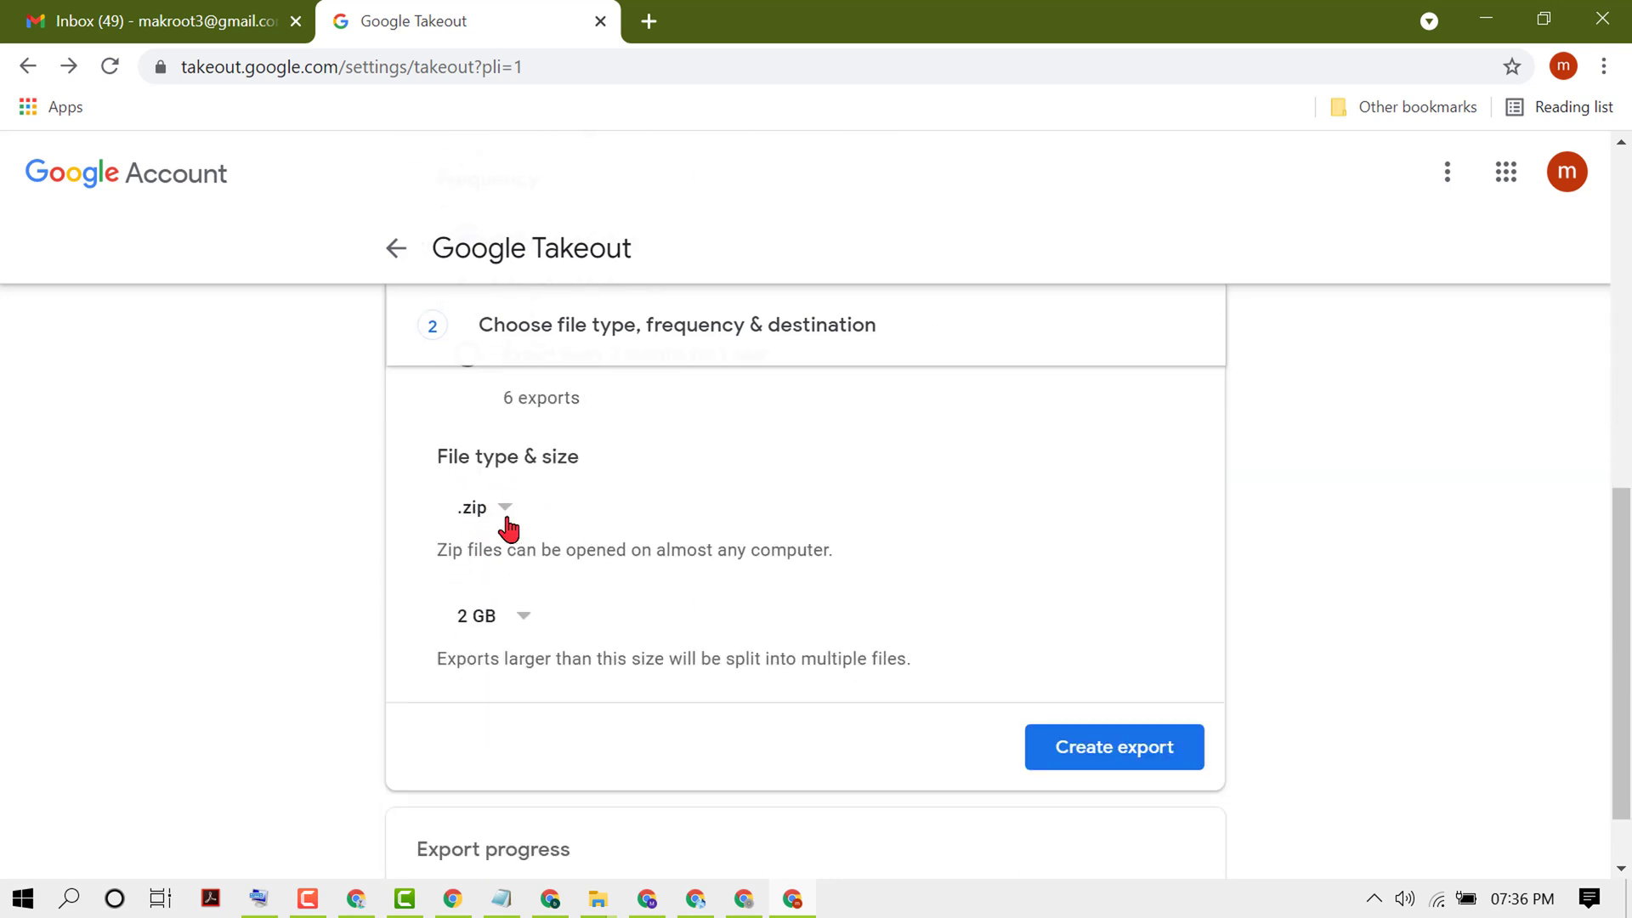
{"action": "left_click", "coordinate": [508, 513]}
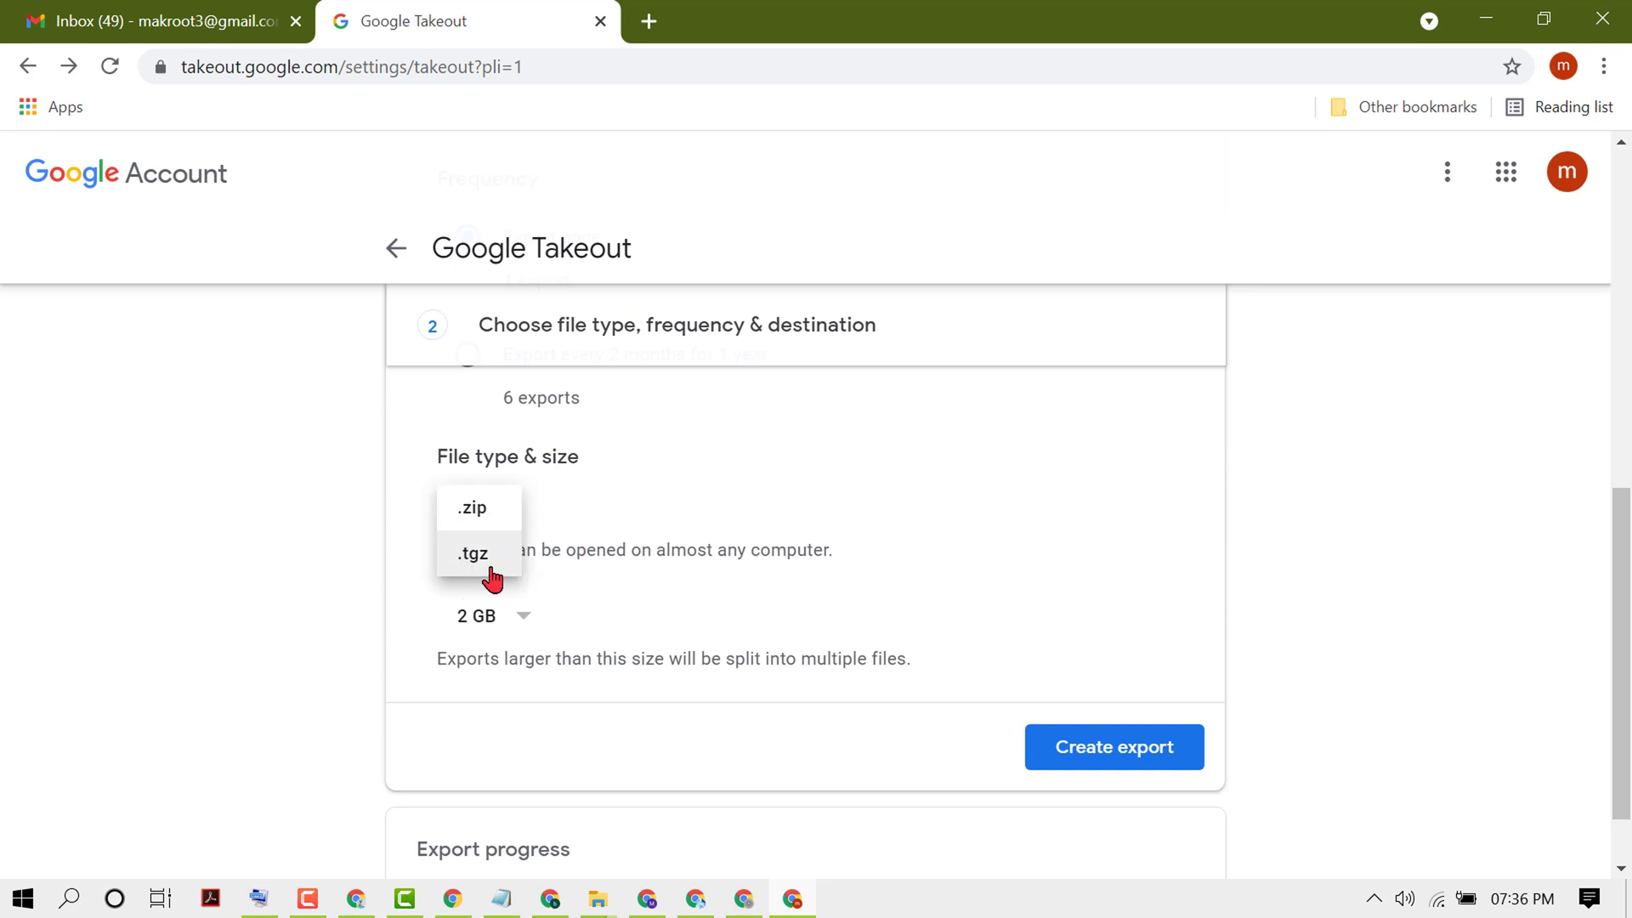
{"action": "left_click", "coordinate": [597, 558]}
{"action": "scroll", "coordinate": [714, 604], "scroll_direction": "down", "scroll_amount": 1}
{"action": "left_click", "coordinate": [489, 528]}
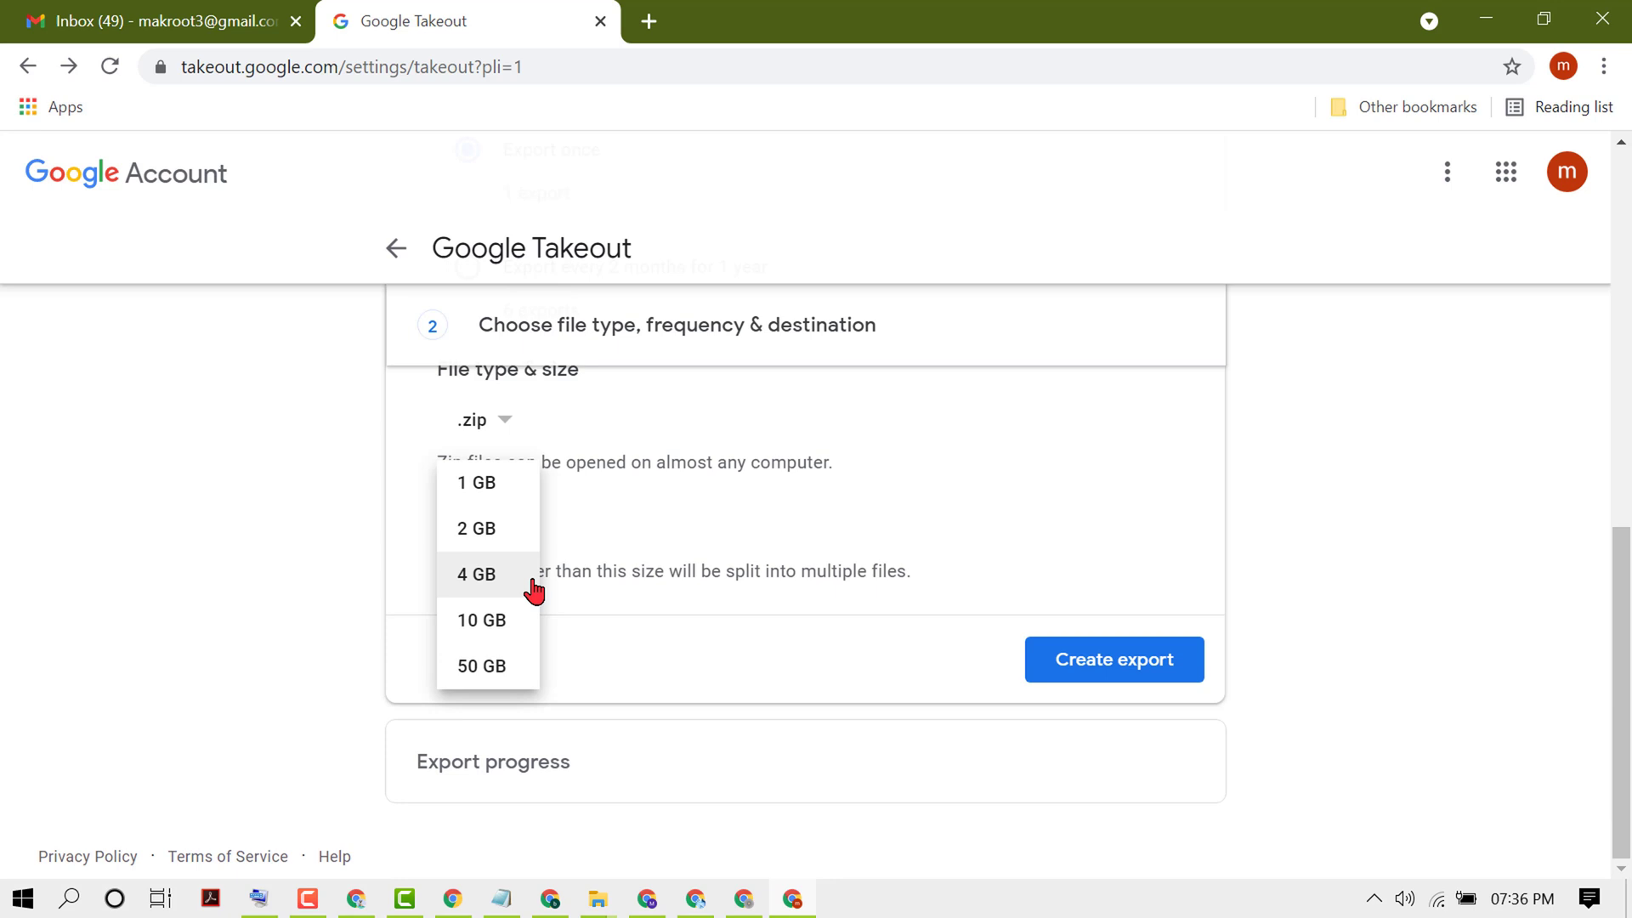
{"action": "left_click", "coordinate": [479, 667]}
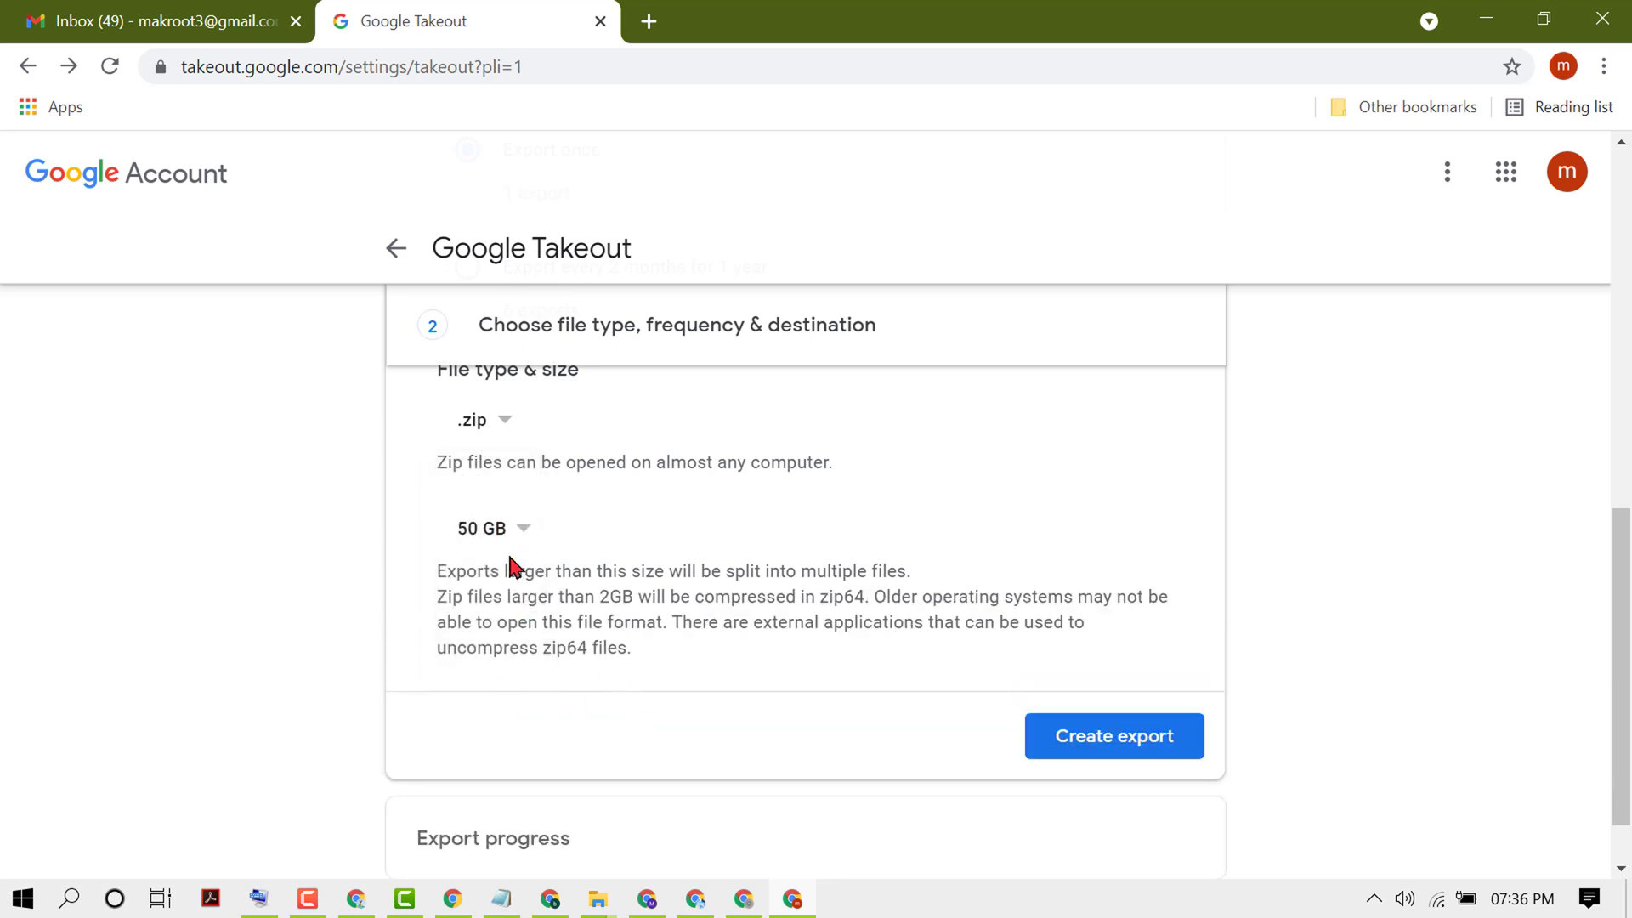
{"action": "scroll", "coordinate": [679, 672], "scroll_direction": "down", "scroll_amount": 1}
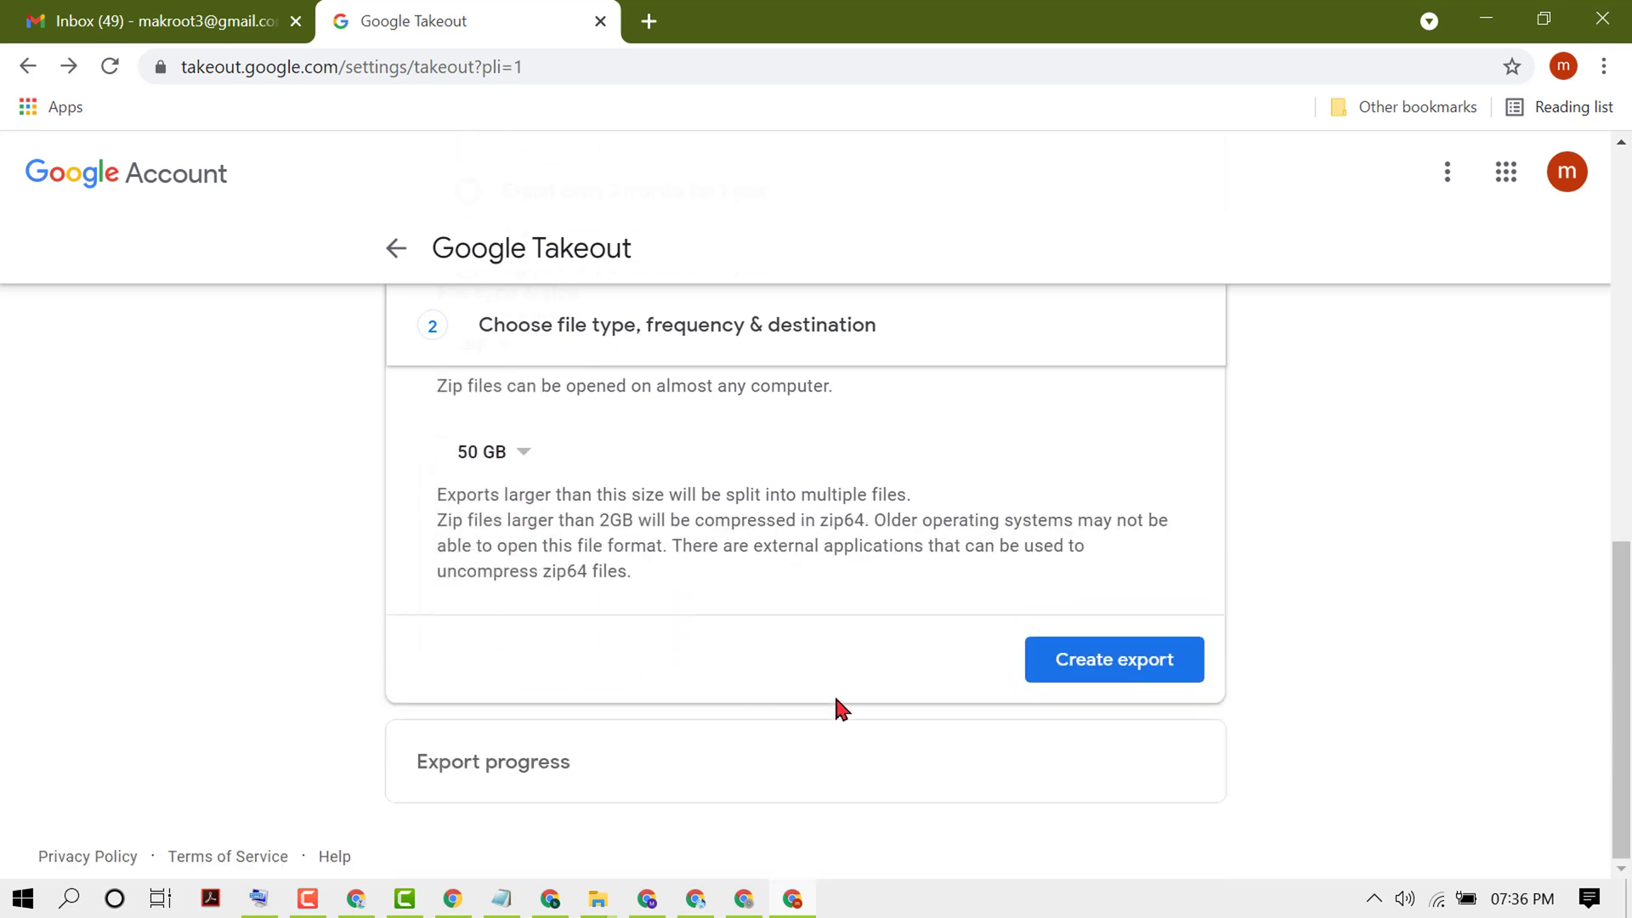
{"action": "left_click", "coordinate": [1113, 671]}
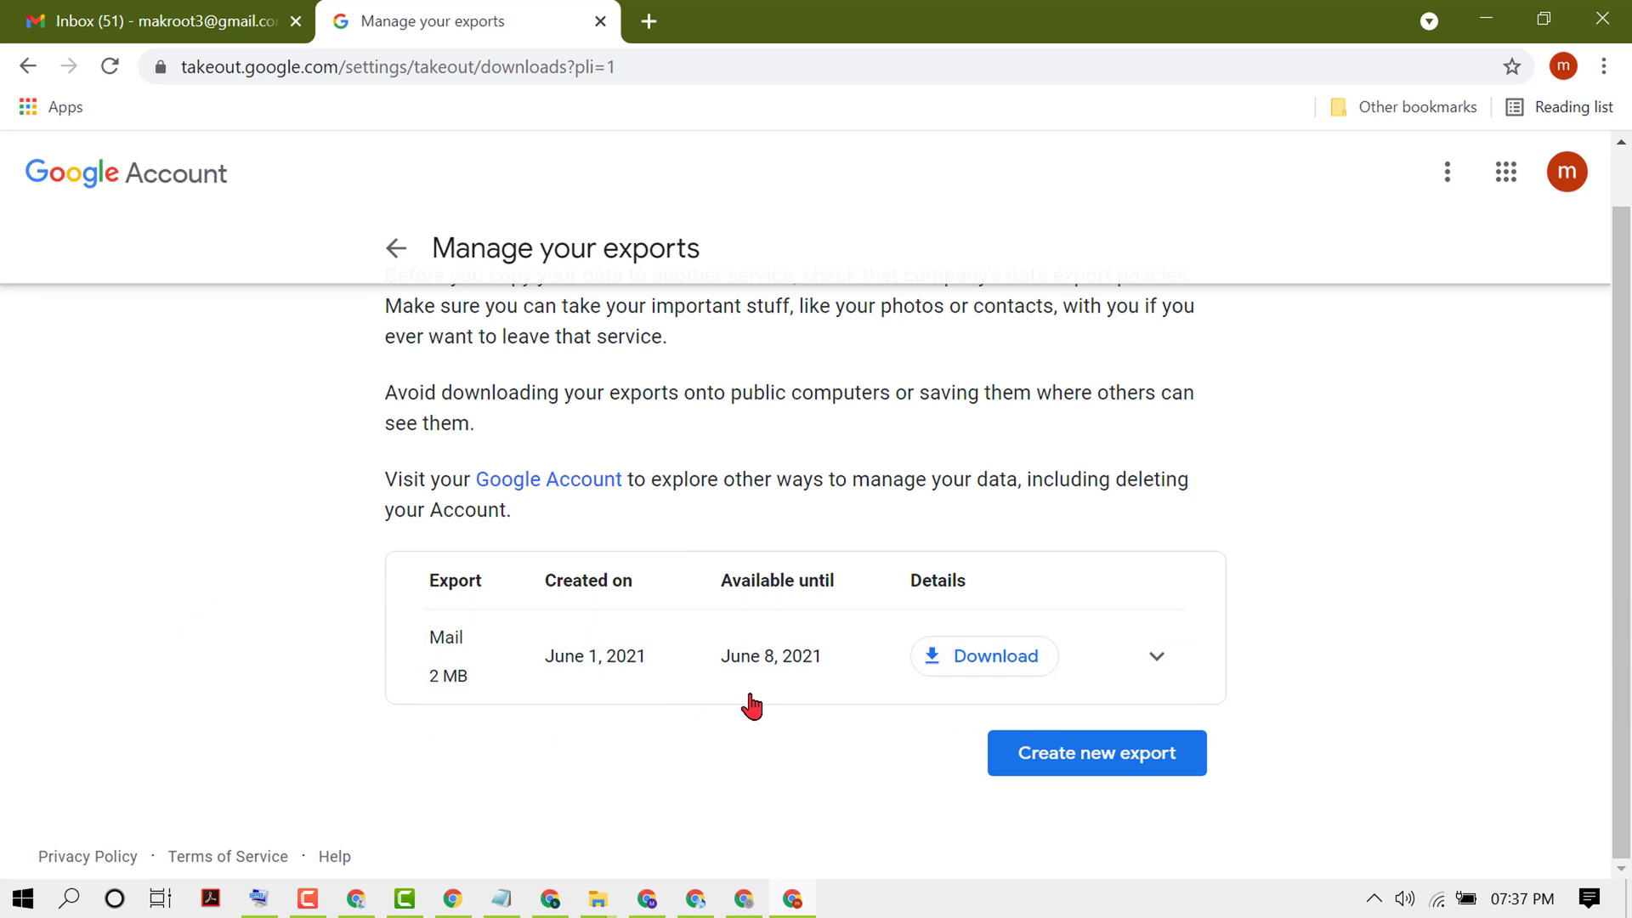
Download the Mail export zip, confirming the account password, and show it in its folder.
{"action": "left_click", "coordinate": [995, 669]}
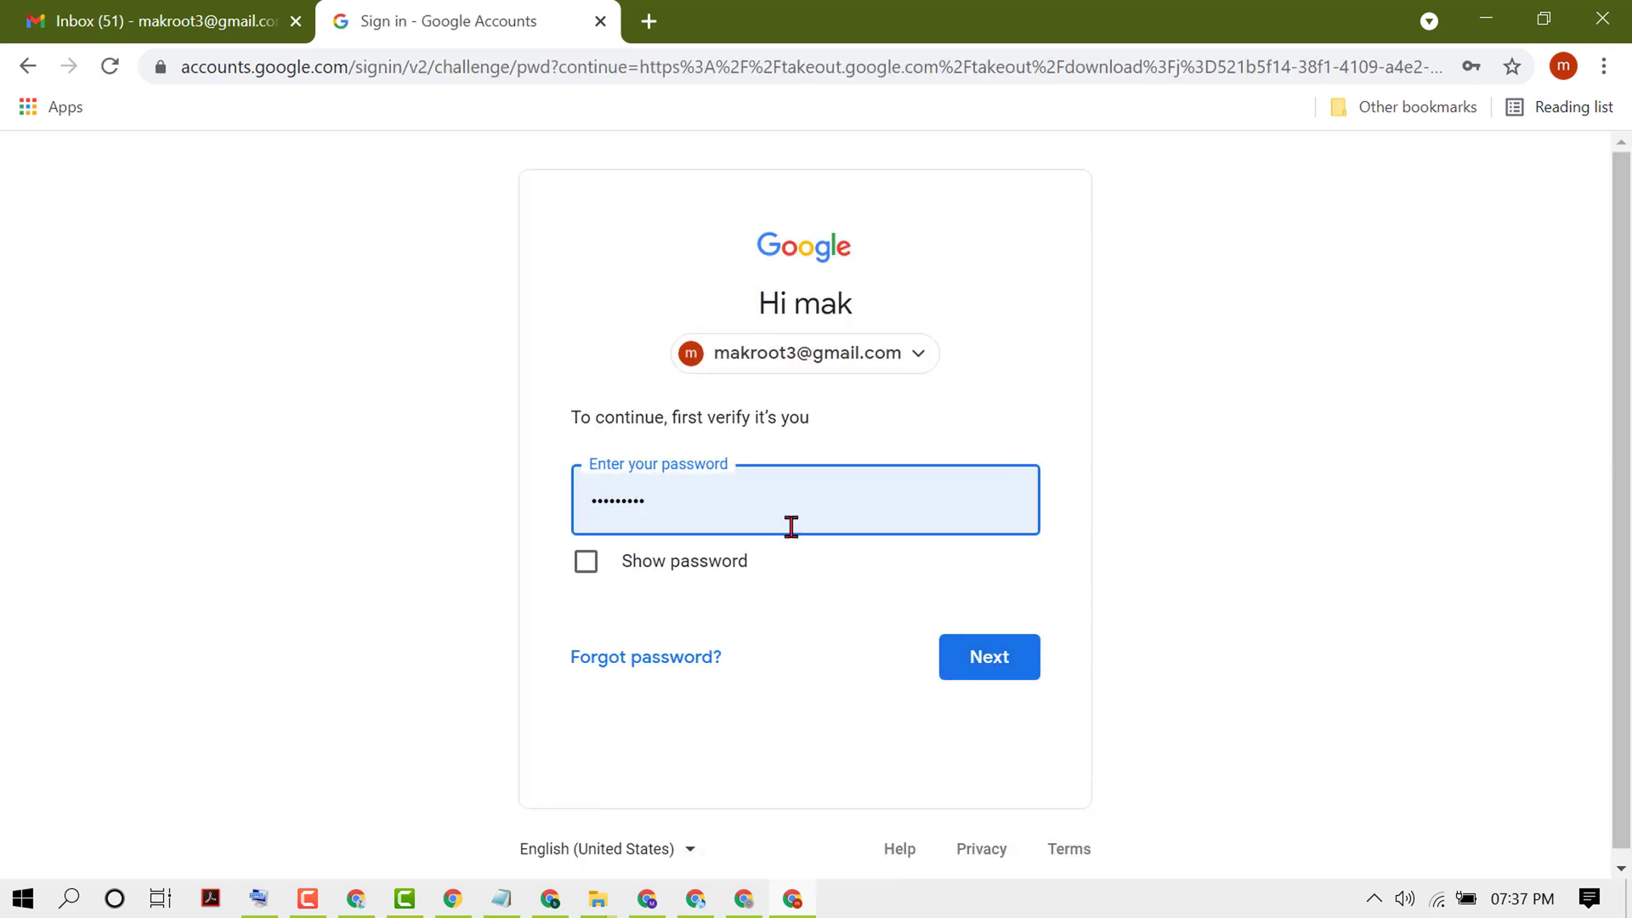
{"action": "left_click", "coordinate": [993, 677]}
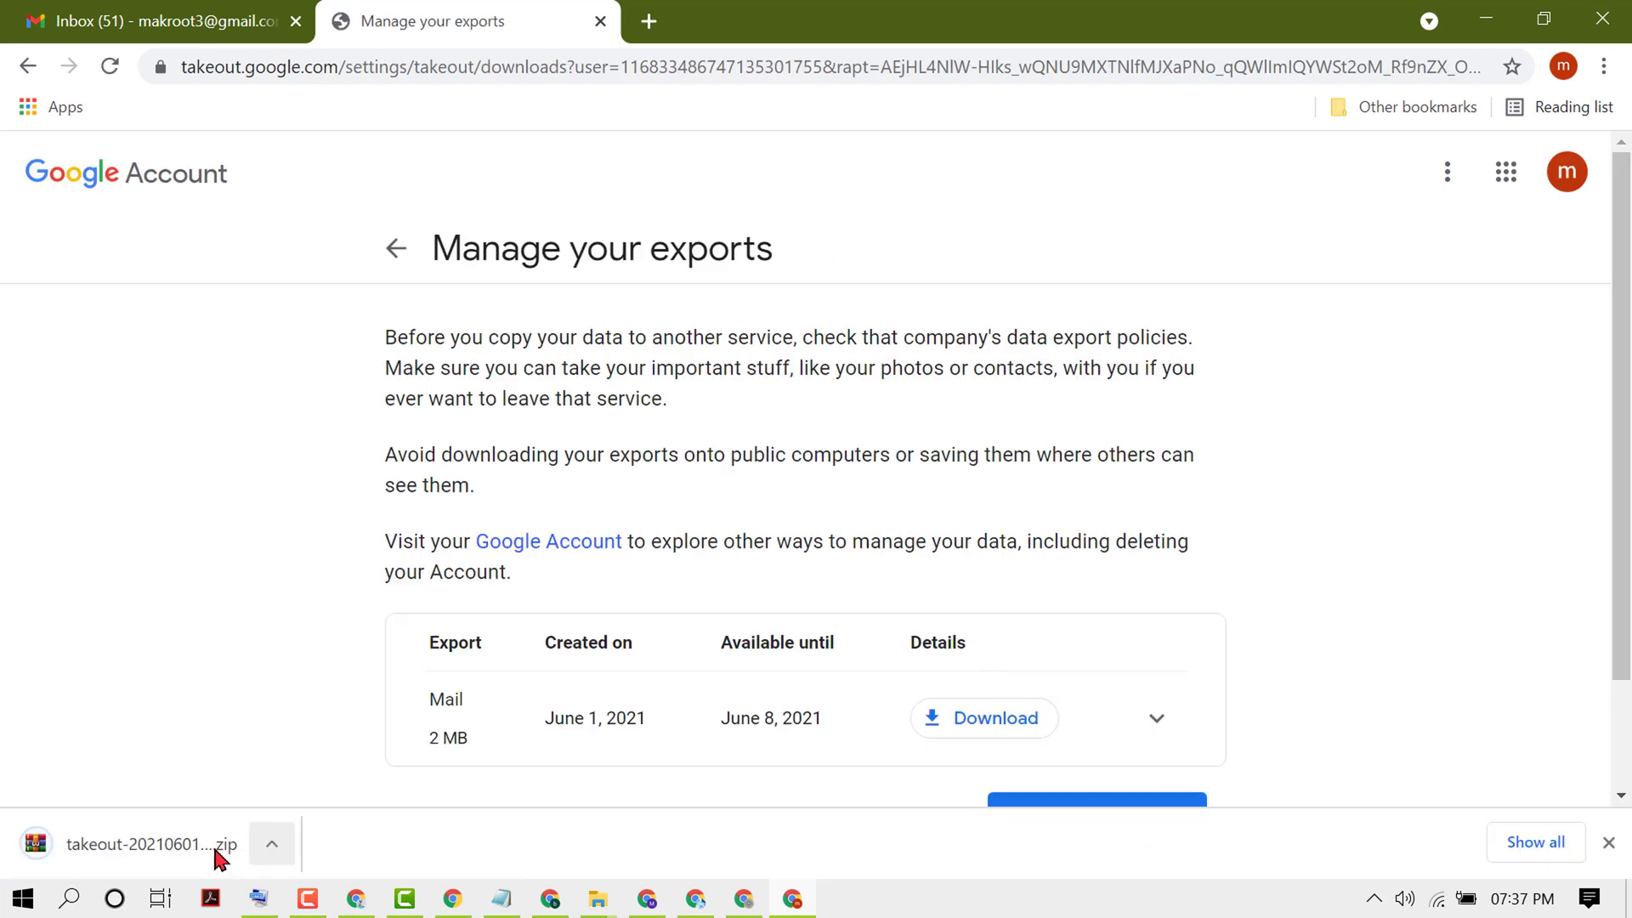
{"action": "left_click", "coordinate": [272, 846]}
{"action": "left_click", "coordinate": [343, 757]}
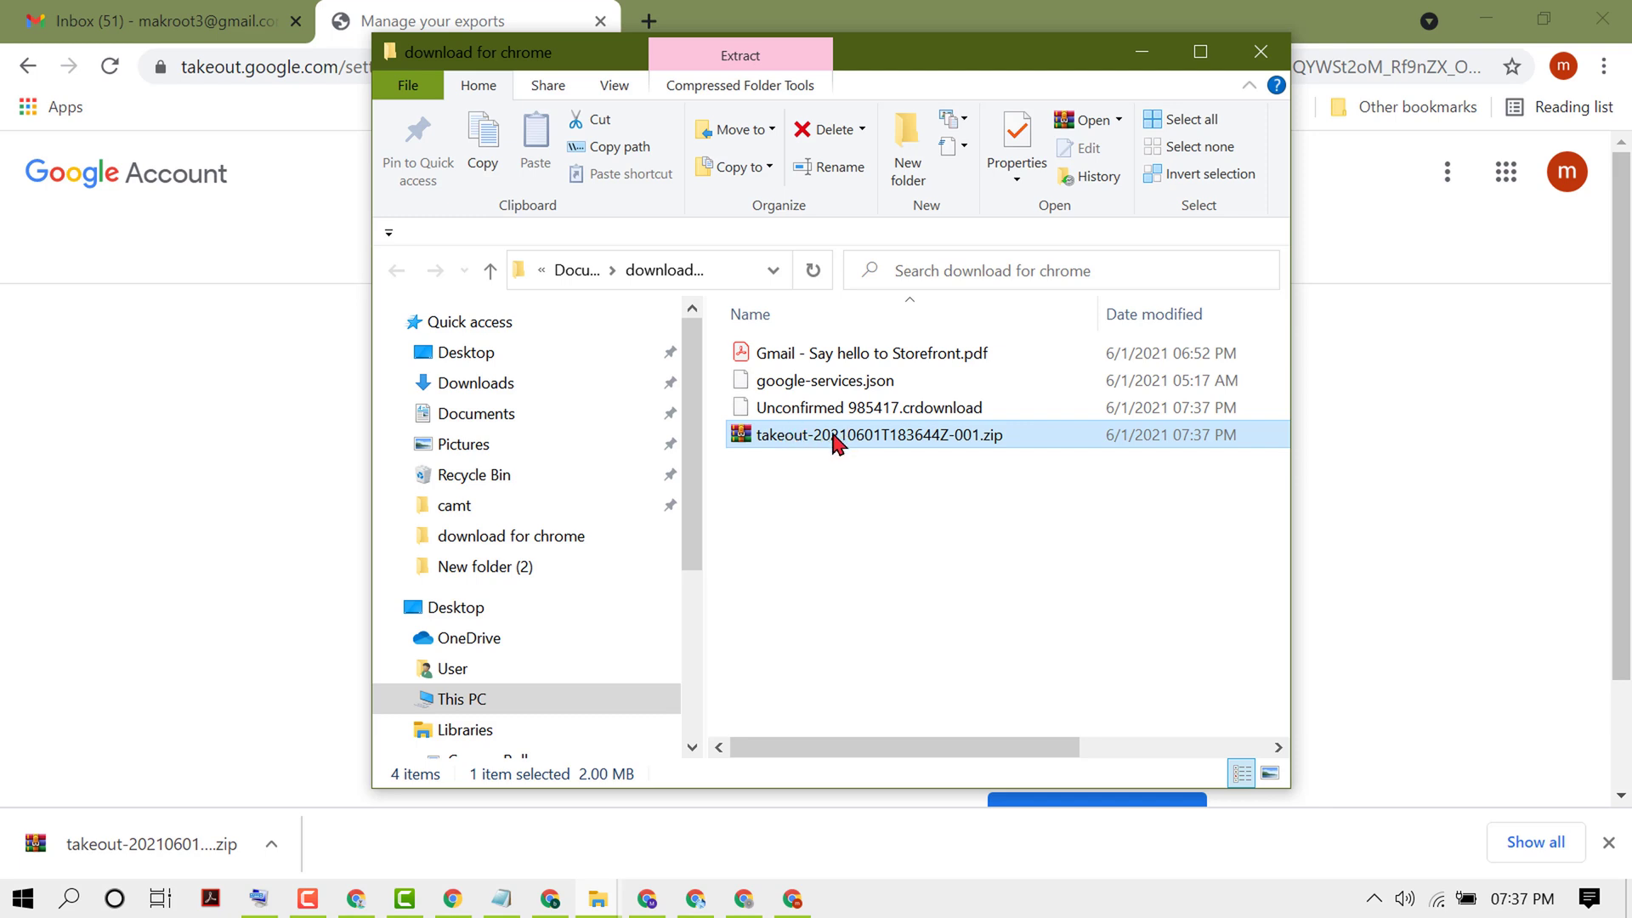
Copy takeout-20210601T183644Z-001.zip in File Explorer.
{"action": "right_click", "coordinate": [833, 435]}
{"action": "left_click", "coordinate": [897, 731]}
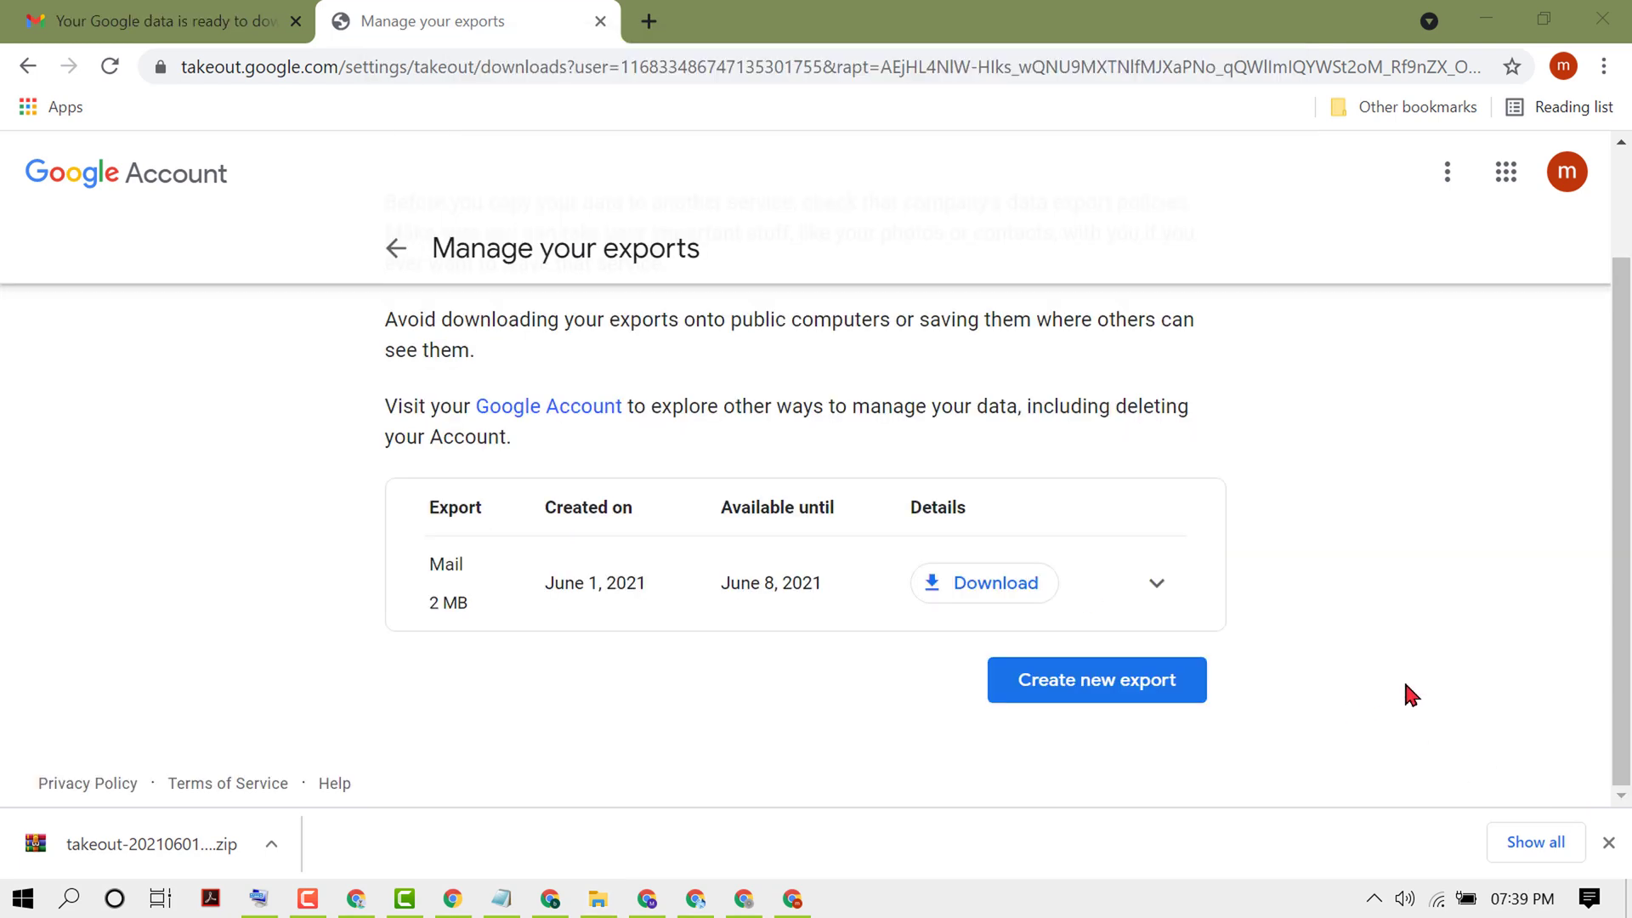
In the Gmail tab, open the Takeout data-ready email and follow its 'Download your files' link.
{"action": "left_click", "coordinate": [149, 26]}
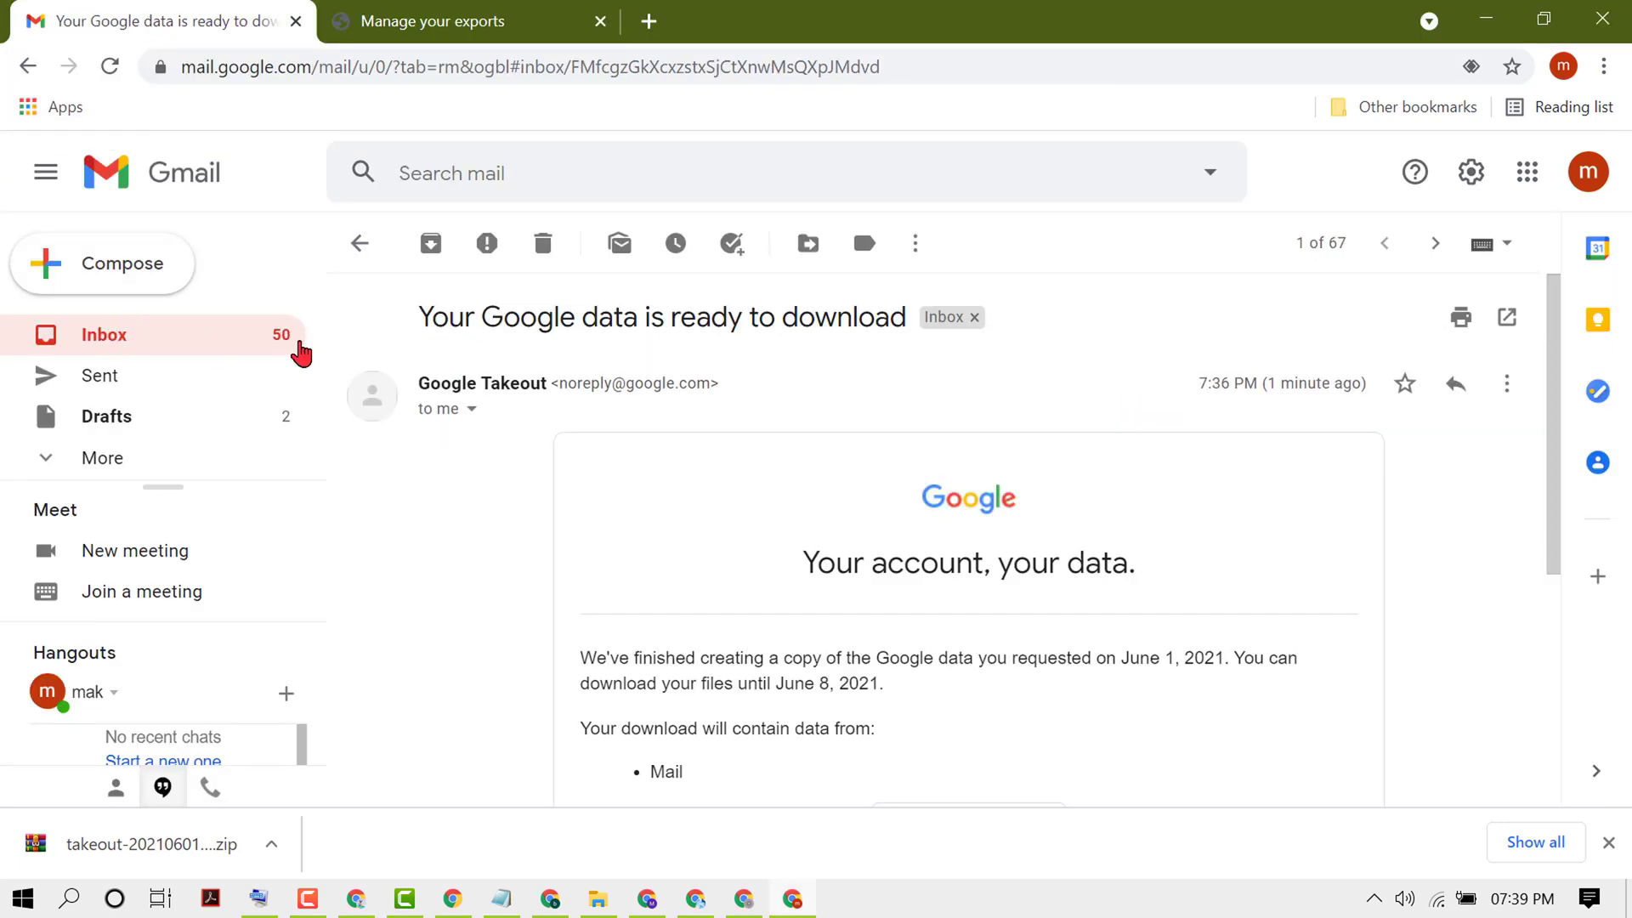
{"action": "left_click", "coordinate": [359, 243]}
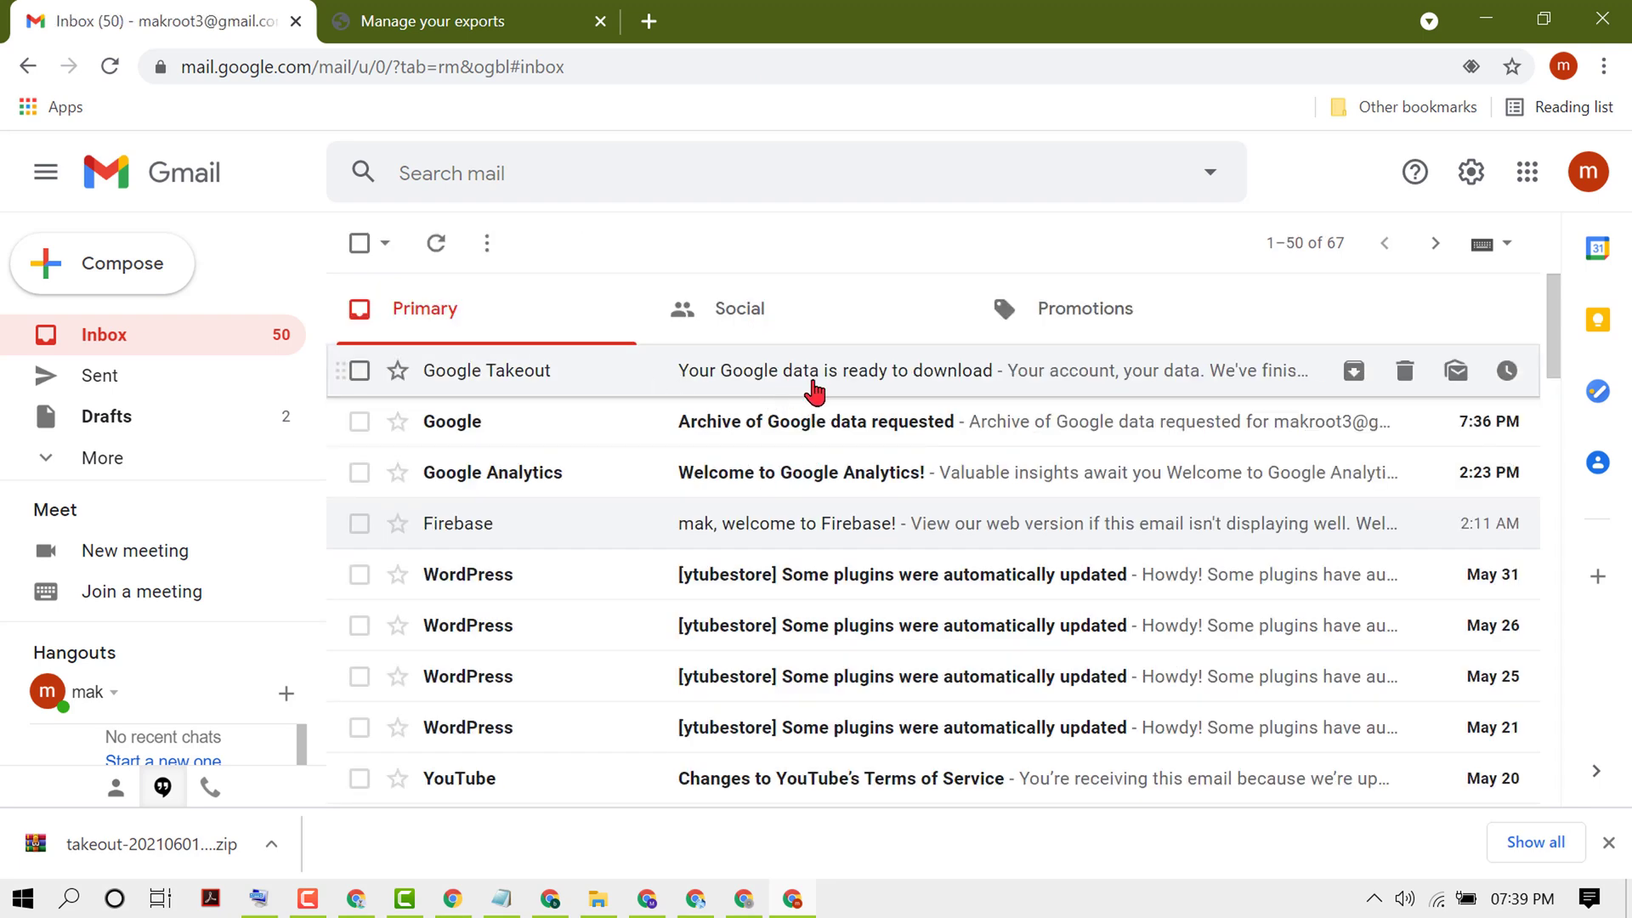
{"action": "left_click", "coordinate": [952, 381]}
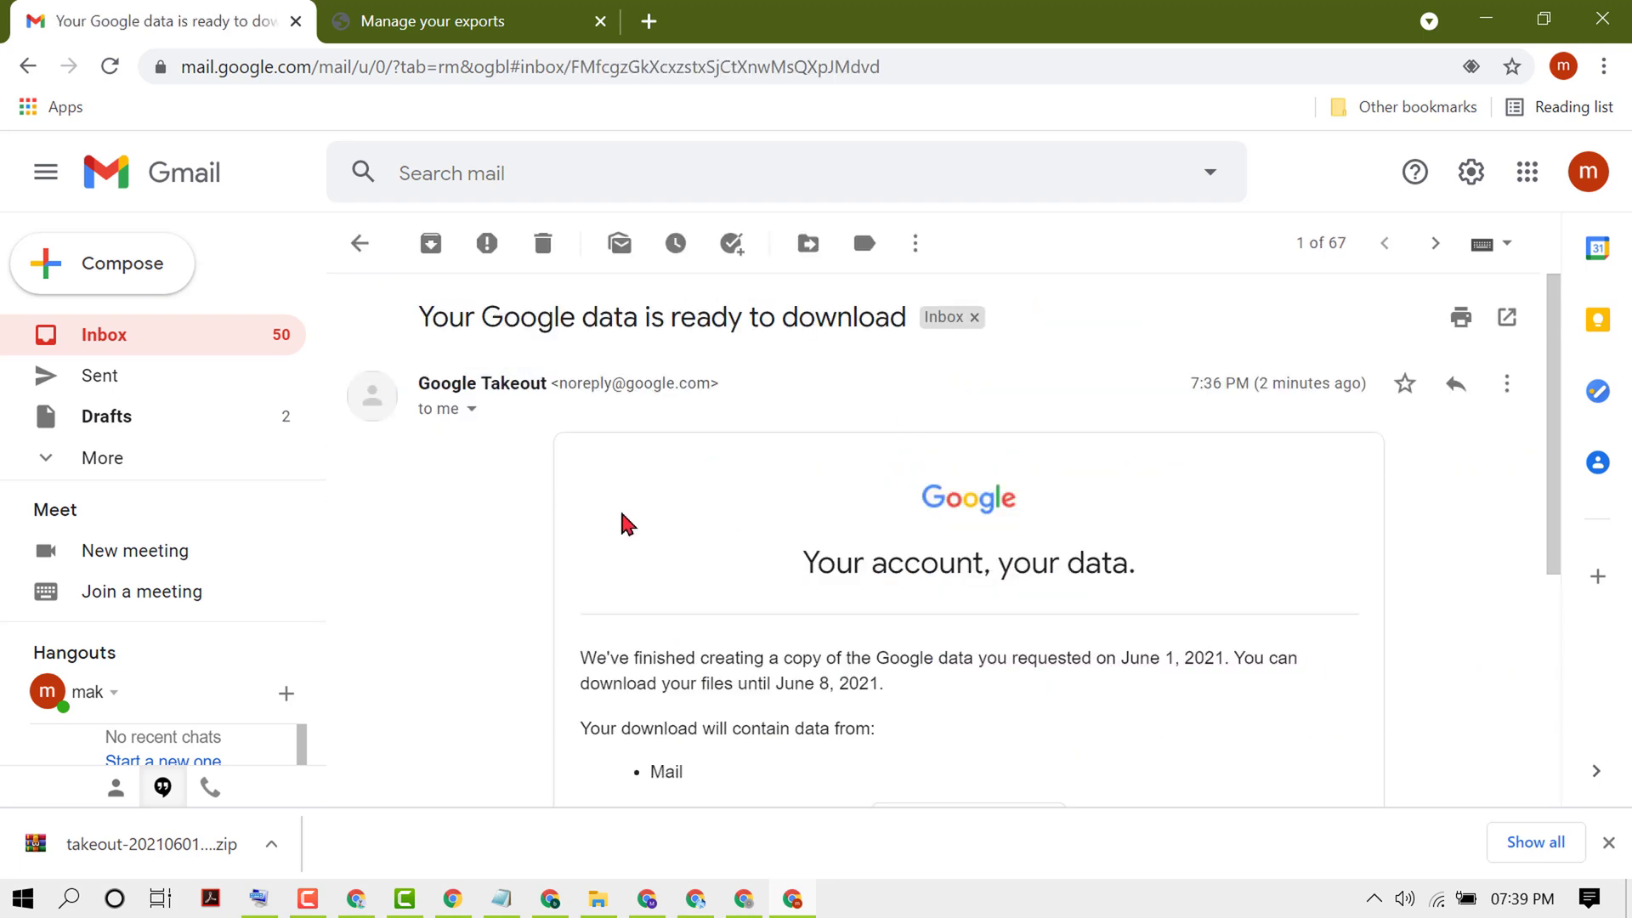
{"action": "scroll", "coordinate": [627, 525], "scroll_direction": "down", "scroll_amount": 5}
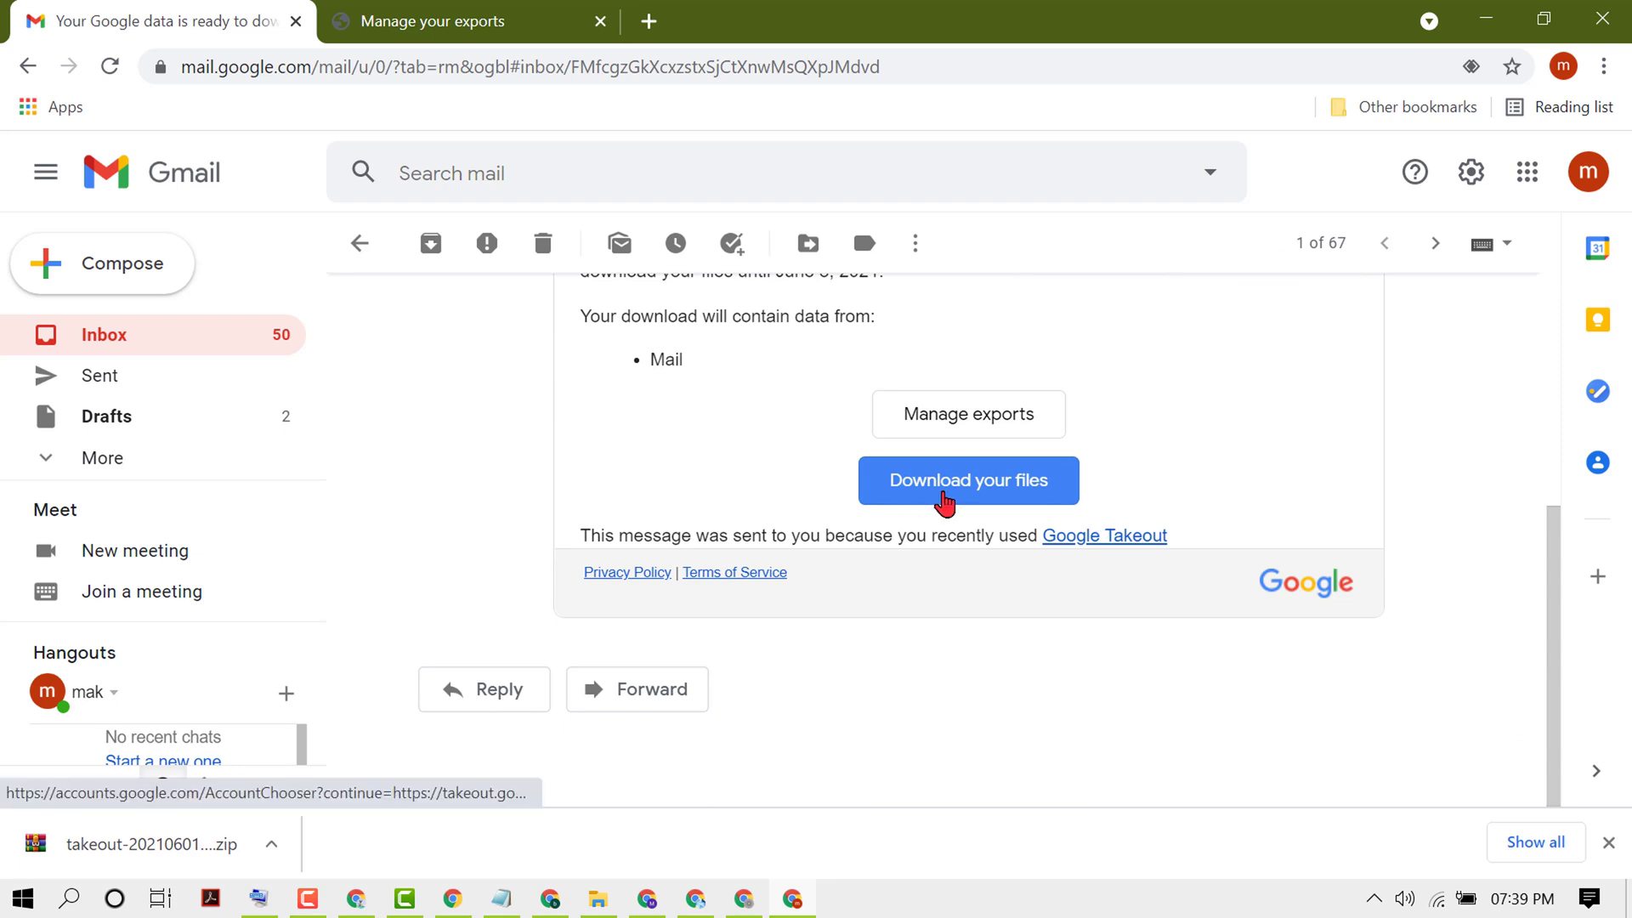
{"action": "left_click", "coordinate": [965, 486]}
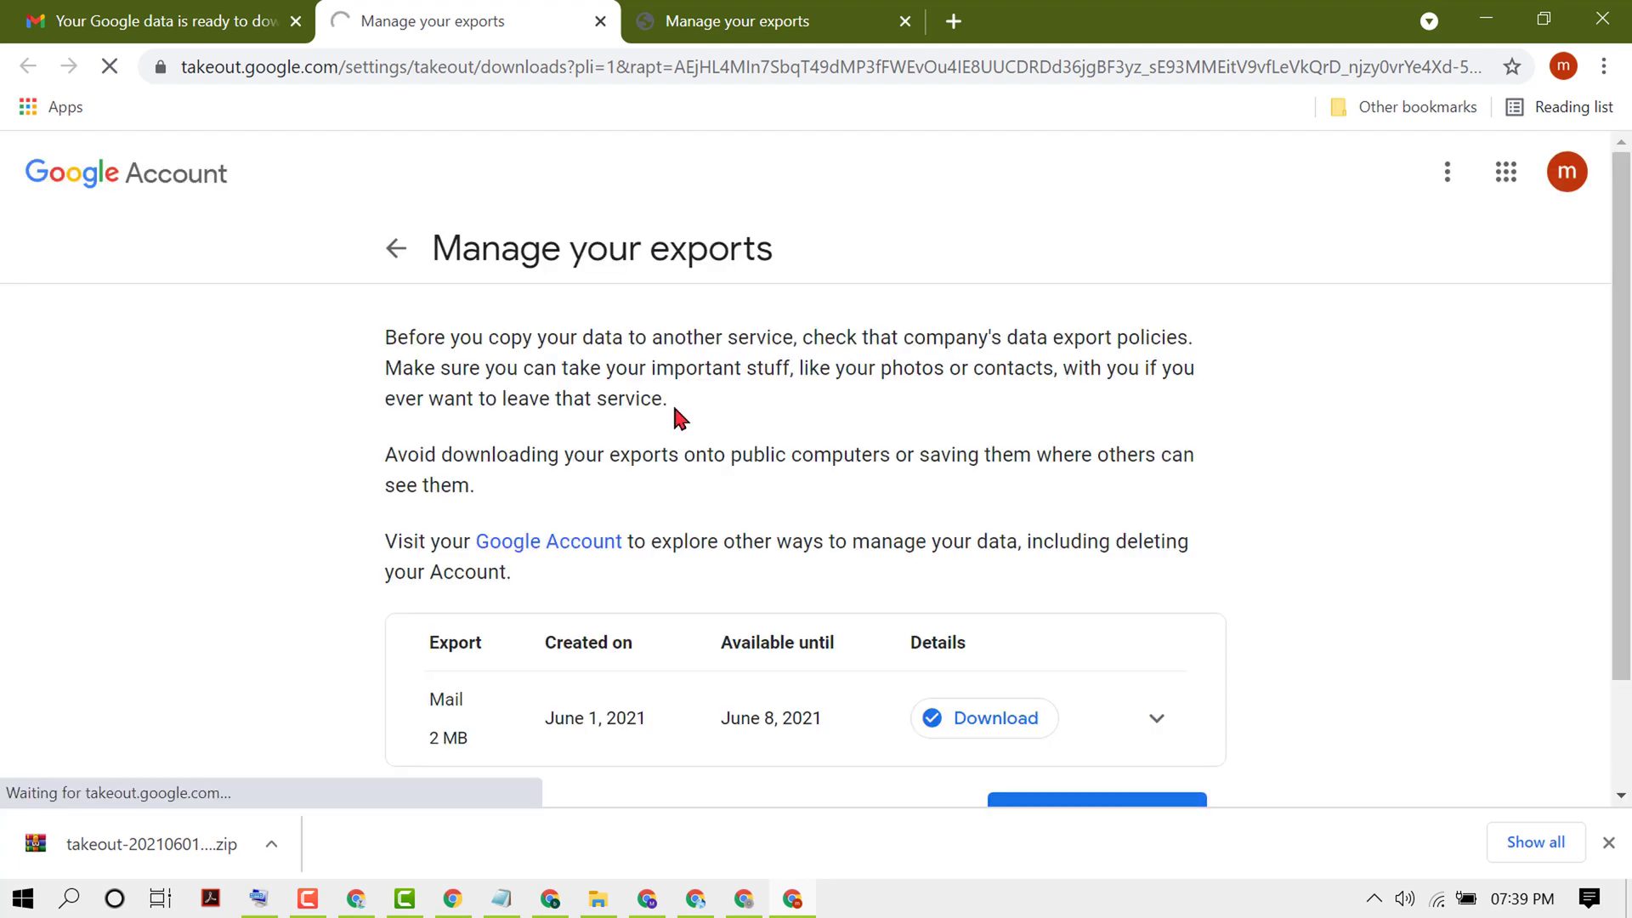
{"action": "scroll", "coordinate": [661, 406], "scroll_direction": "down", "scroll_amount": 2}
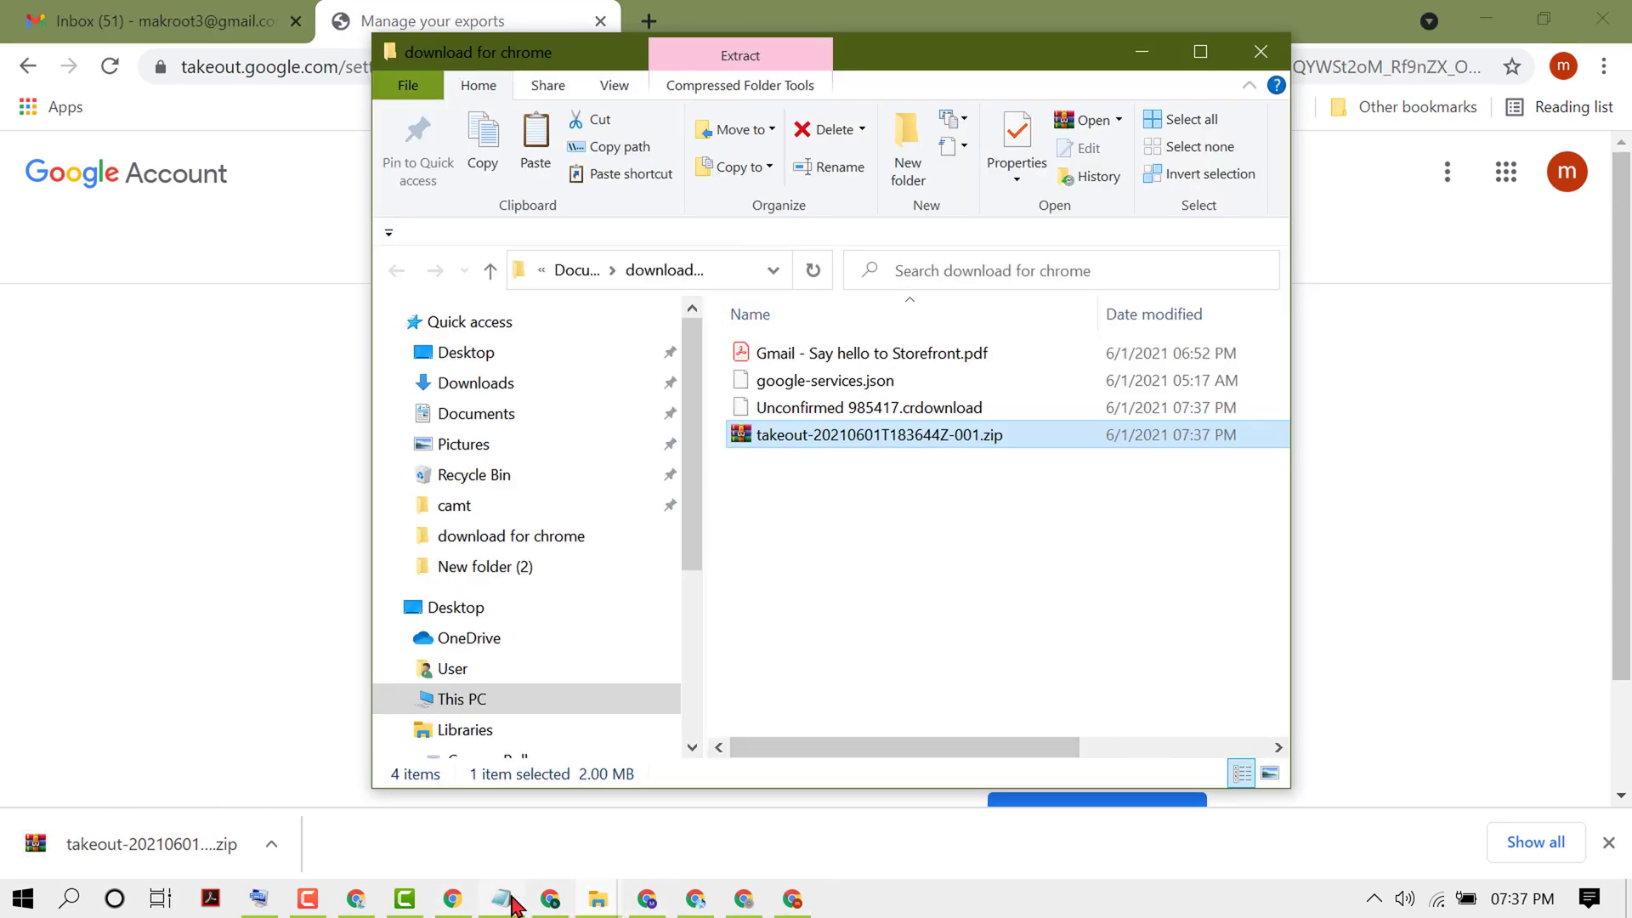
Switch between Notepad and the Gmail tab, ending with the Takeout title note in front.
{"action": "left_click", "coordinate": [506, 899]}
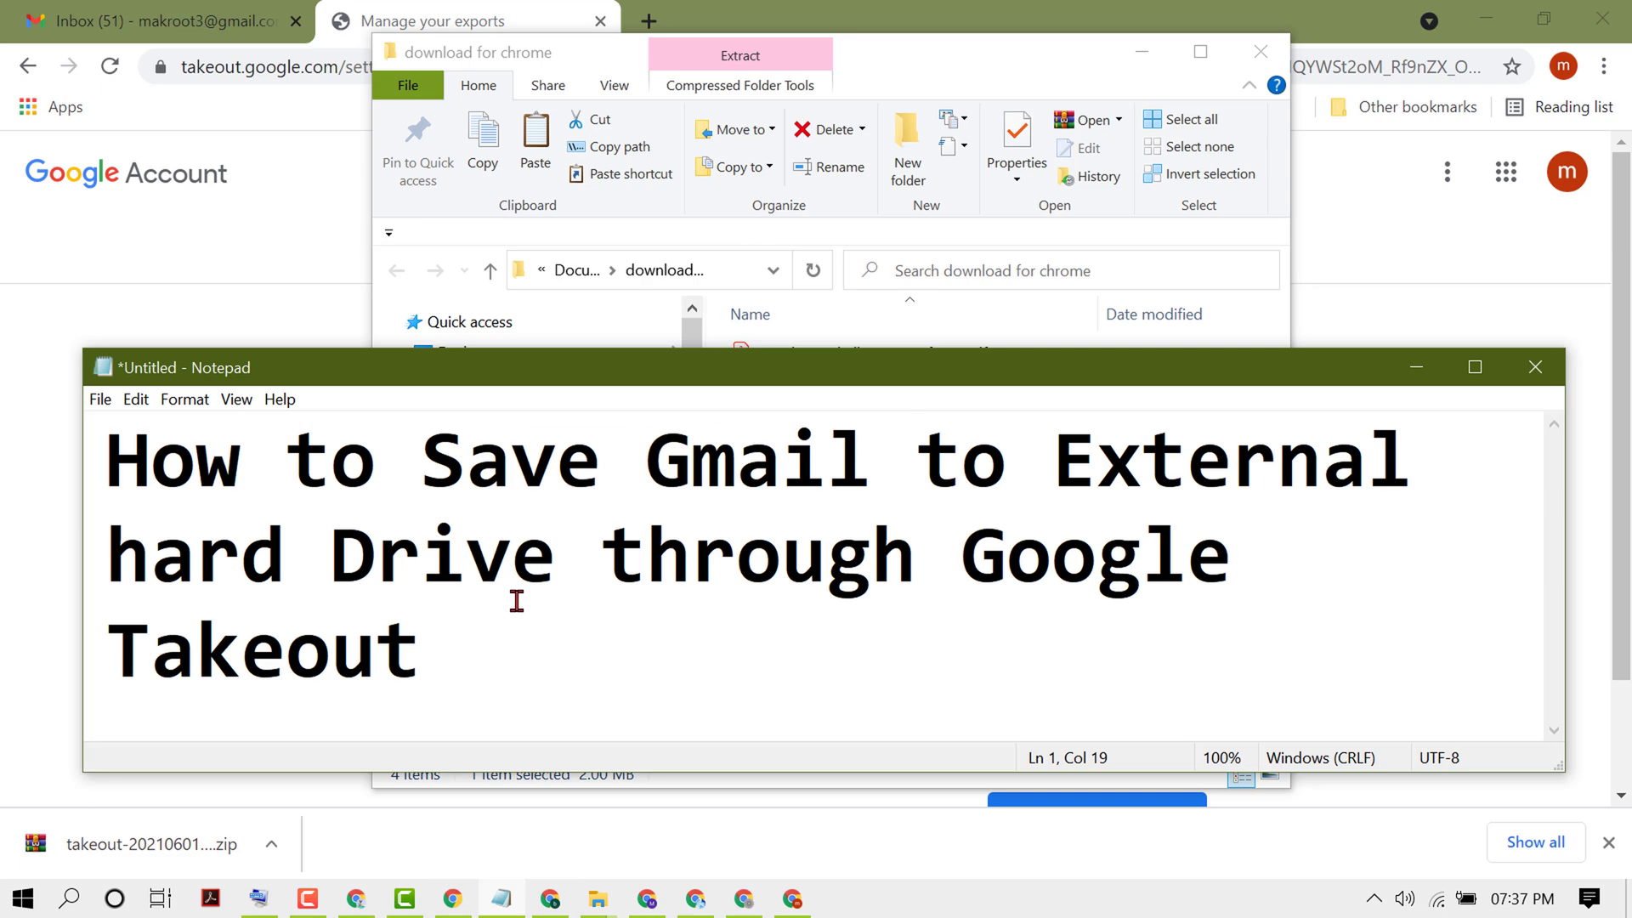
{"action": "left_click", "coordinate": [201, 12]}
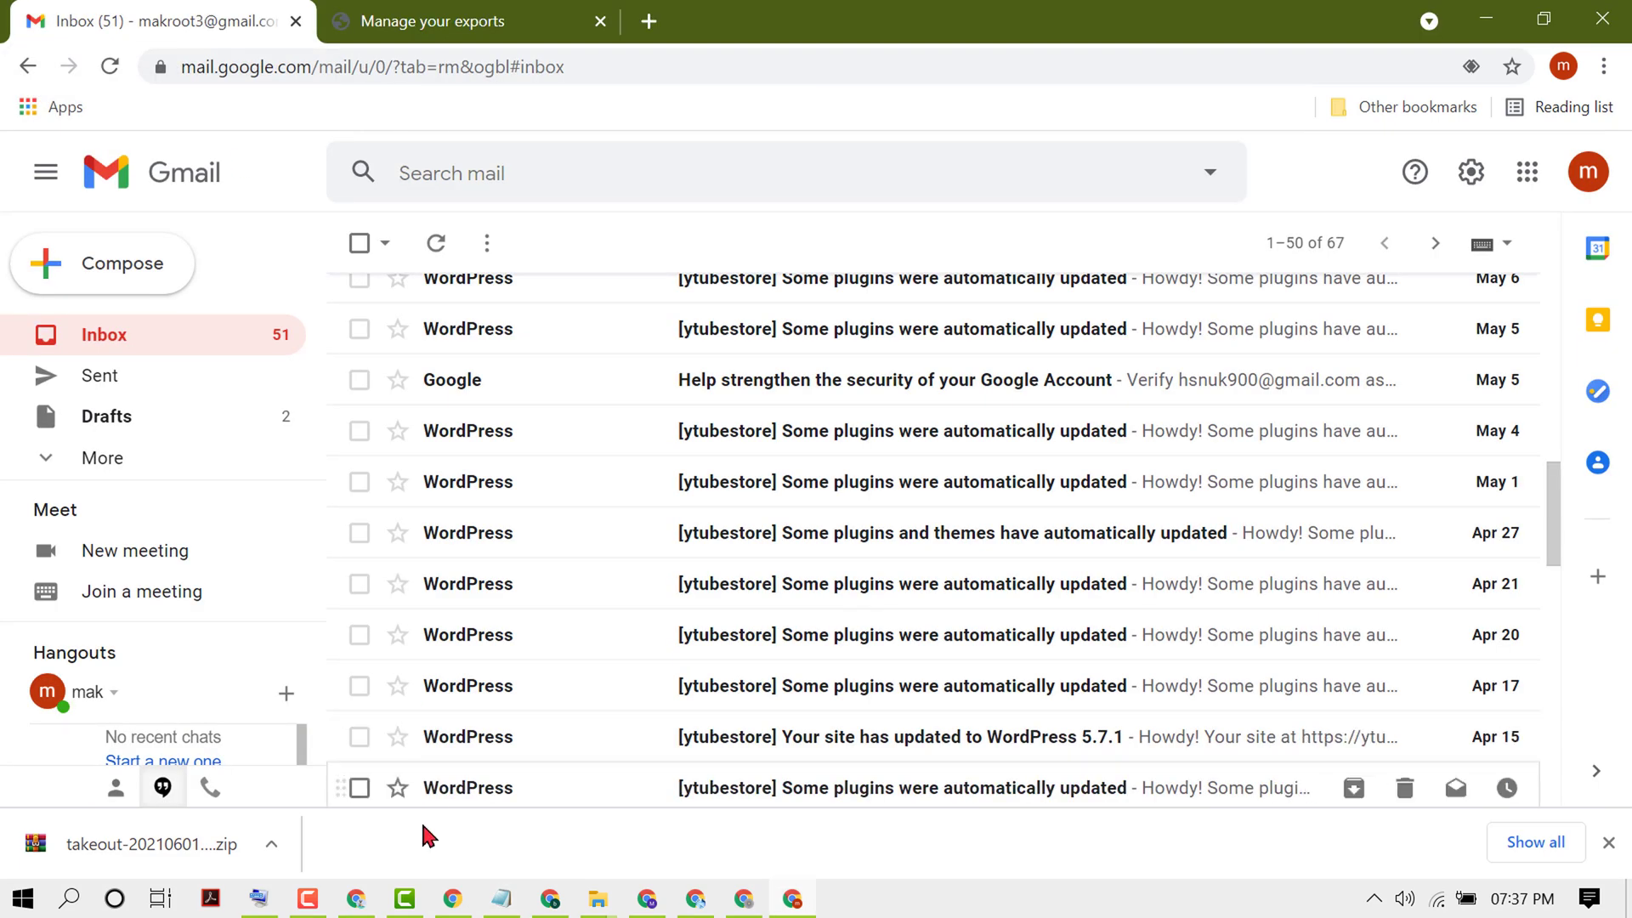
{"action": "left_click", "coordinate": [501, 898]}
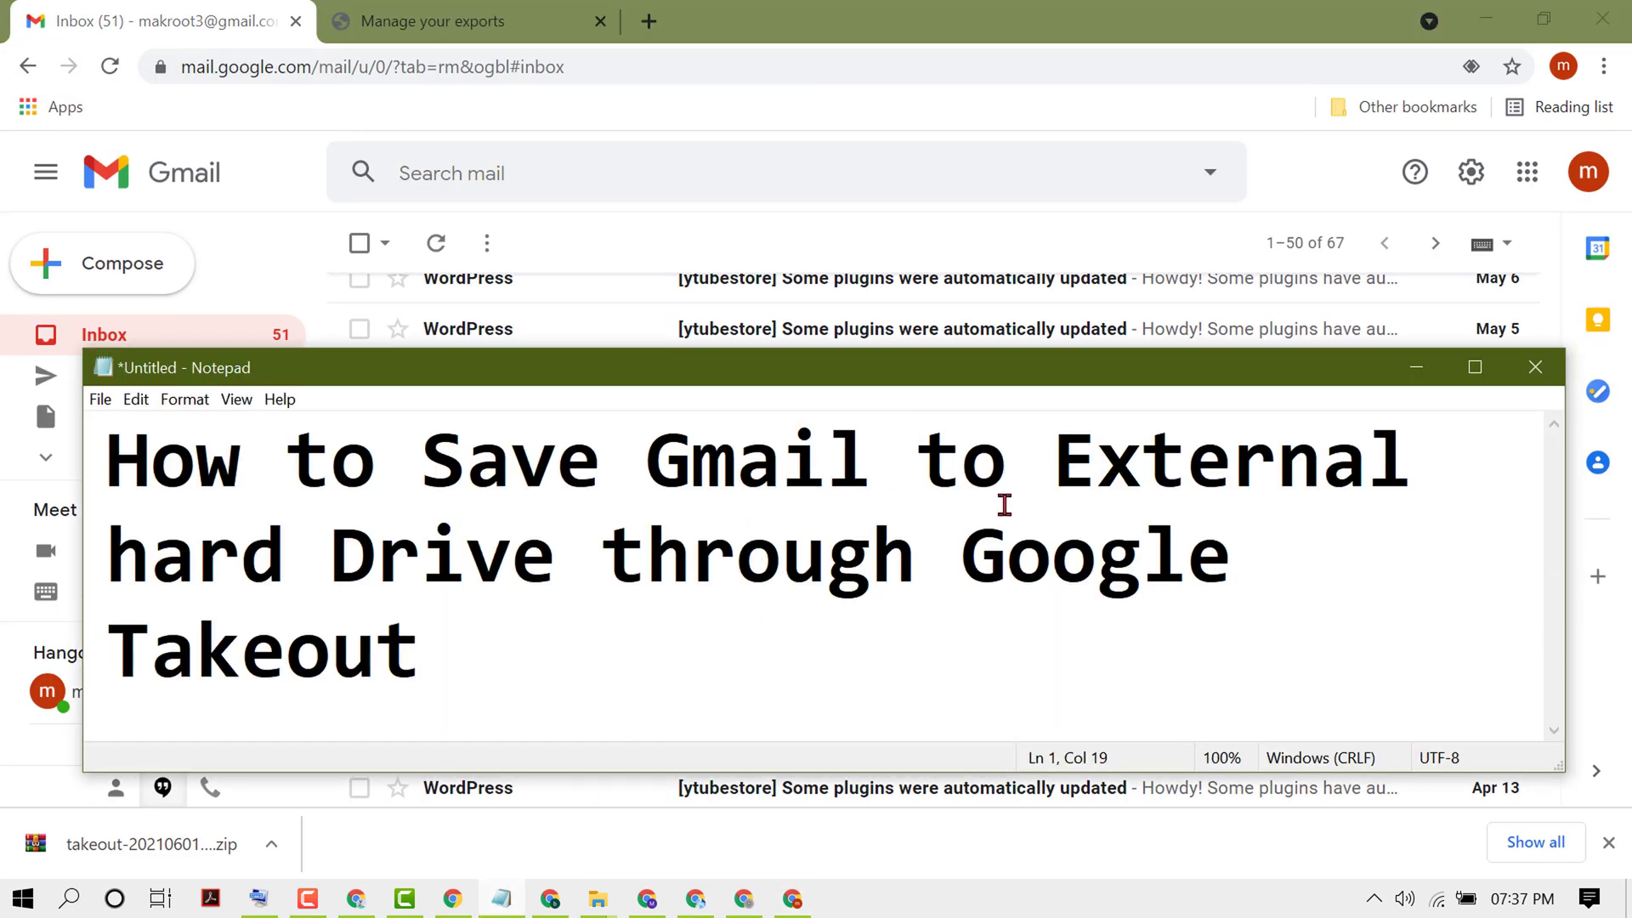